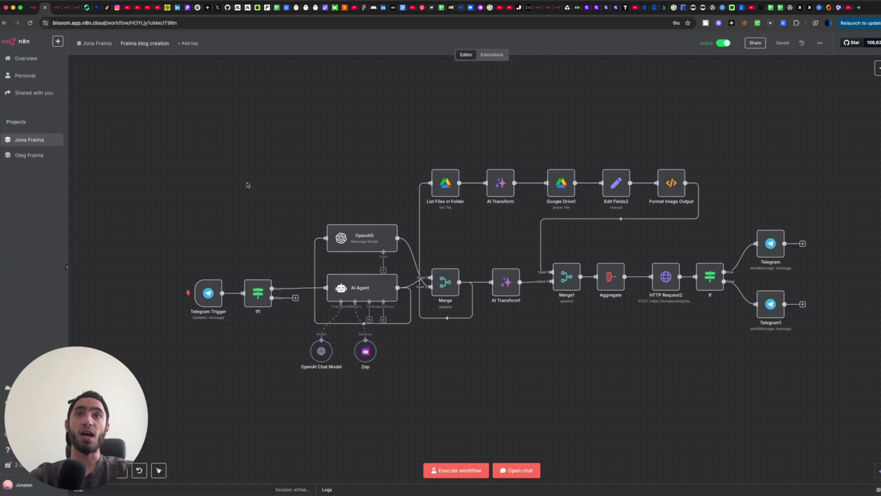
# Switch to Telegram, review the blog request sent today in the Scout bot chat, and close the Telegram window.
pyautogui.moveTo(214, 279)
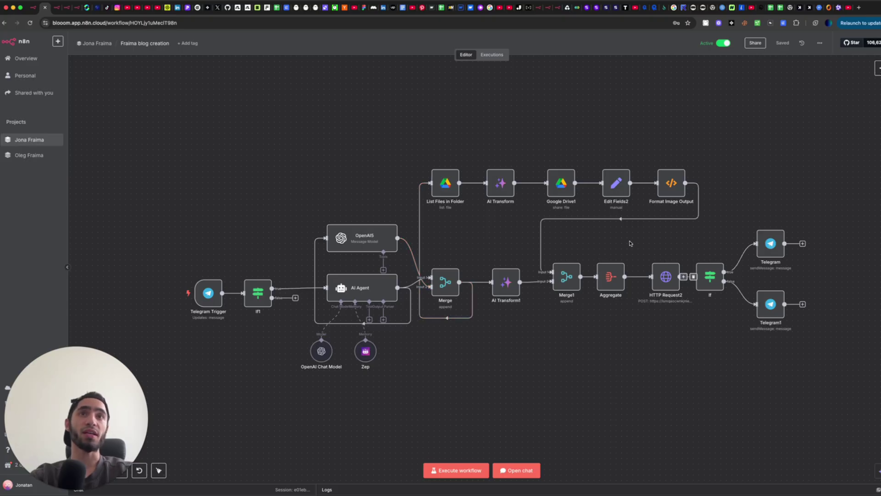
pyautogui.hscroll(2, 630, 243)
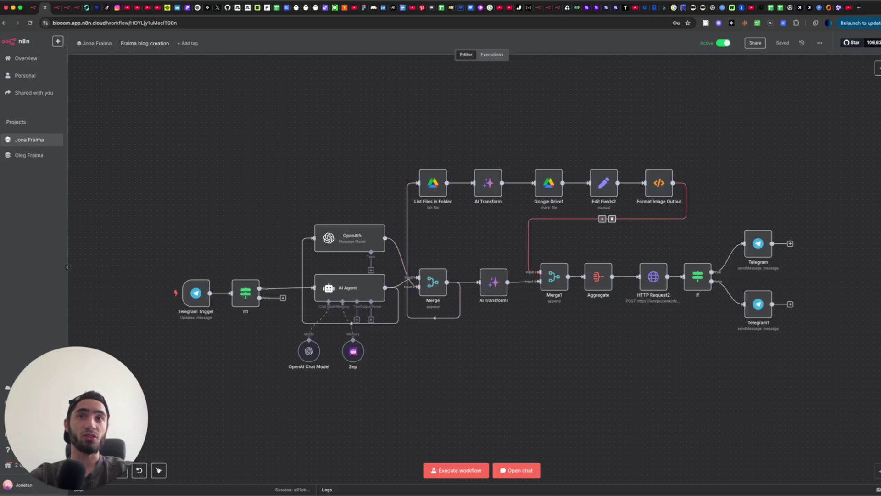
pyautogui.moveTo(546, 489)
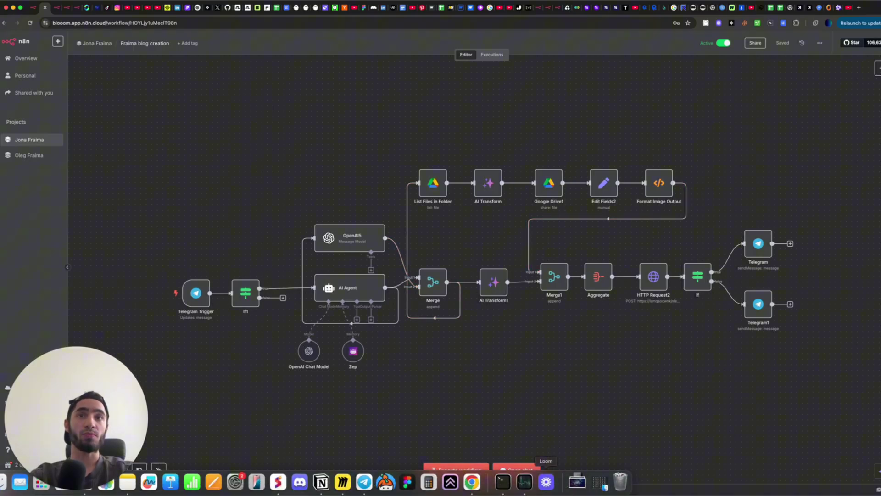
pyautogui.click(369, 484)
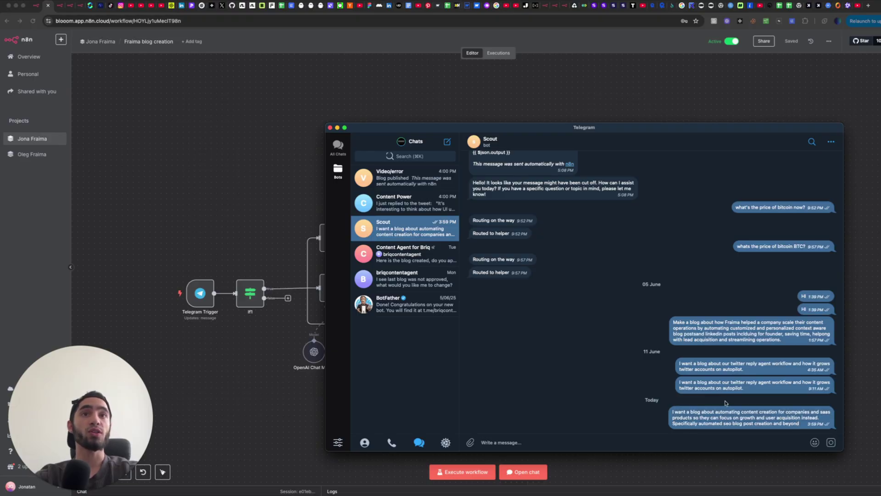
pyautogui.click(330, 128)
# Open the Fraima Studio website in a new browser tab and go to its blog post about automated content creation in SaaS.
pyautogui.click(867, 8)
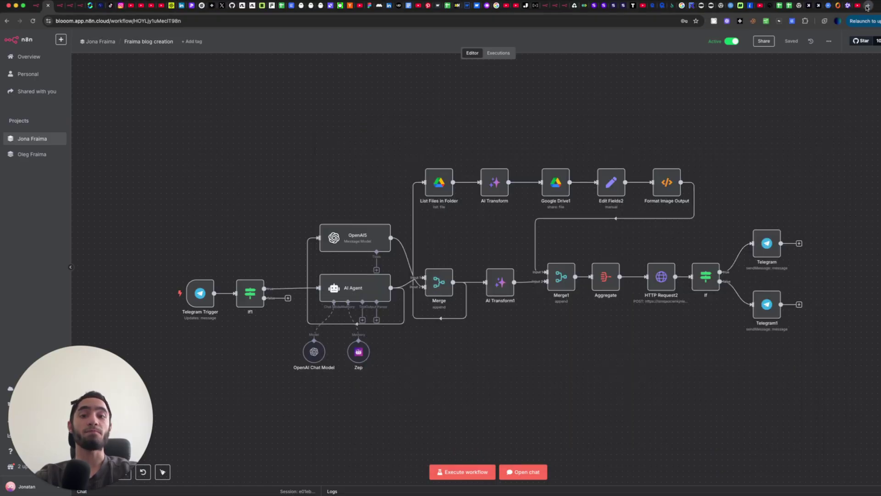
pyautogui.write('fraima')
pyautogui.press('Return')
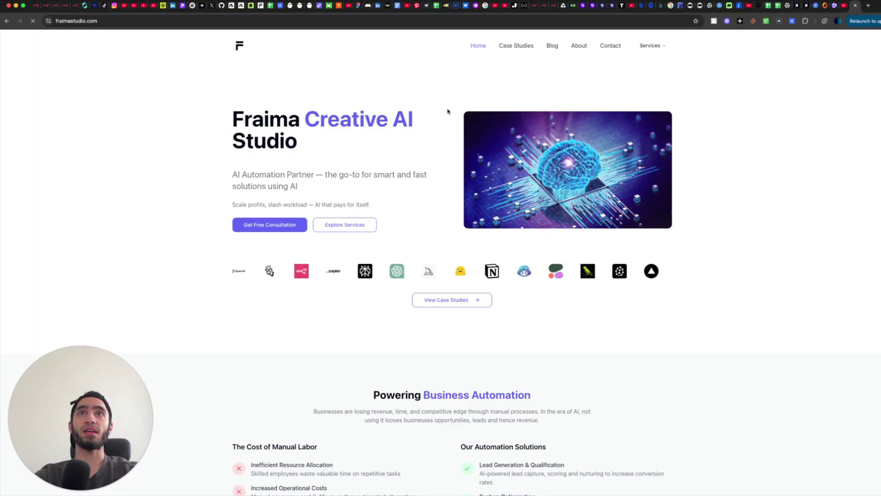
pyautogui.click(555, 48)
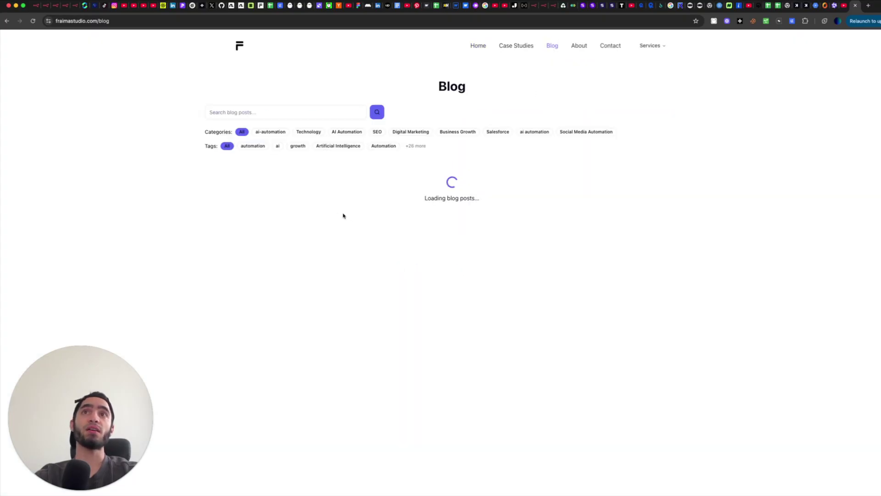
pyautogui.click(468, 213)
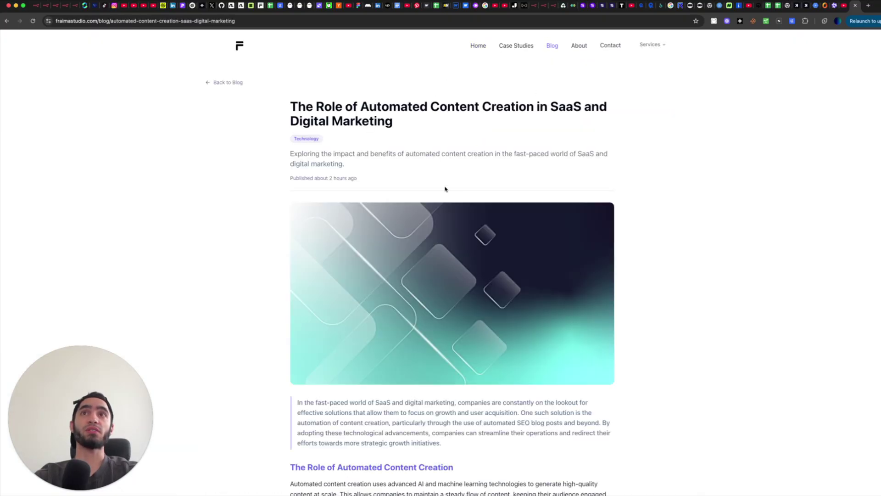
# Read through the automated content creation post, checking its title, publication time, introduction, section headings, benefits list and conclusion.
pyautogui.moveTo(355, 179); pyautogui.dragTo(297, 170)
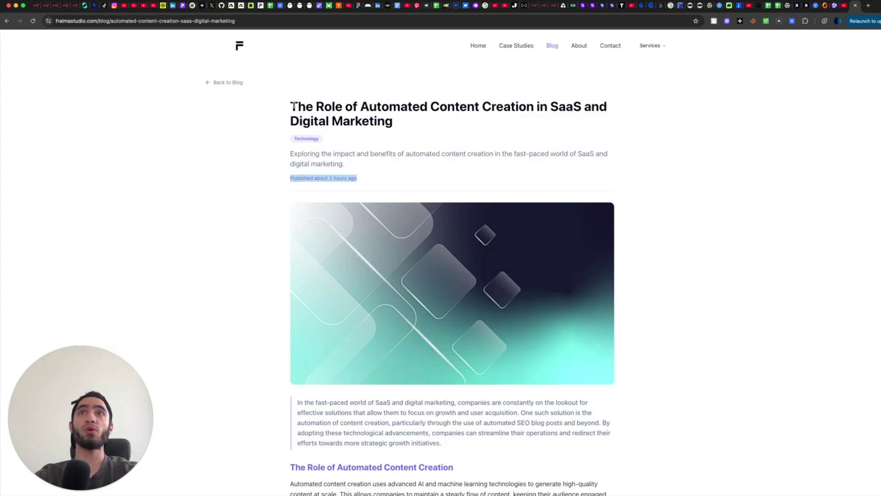
pyautogui.moveTo(296, 106); pyautogui.dragTo(503, 108)
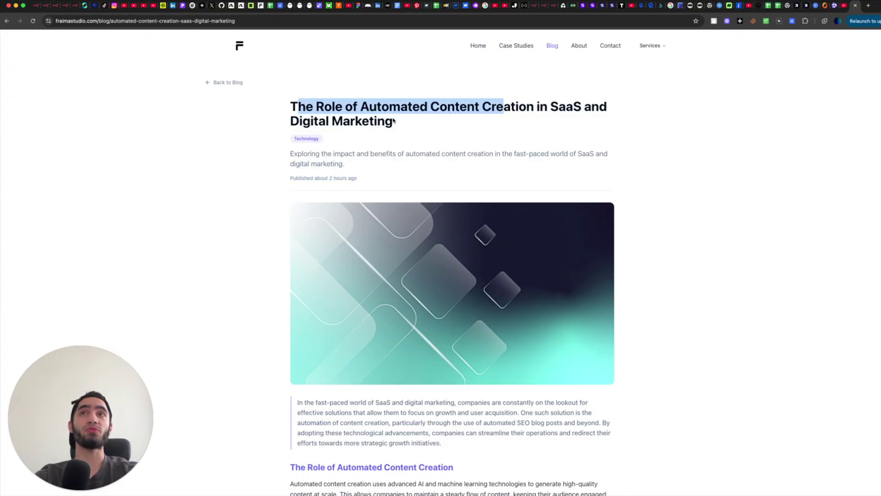
pyautogui.scroll(-10, 393, 120)
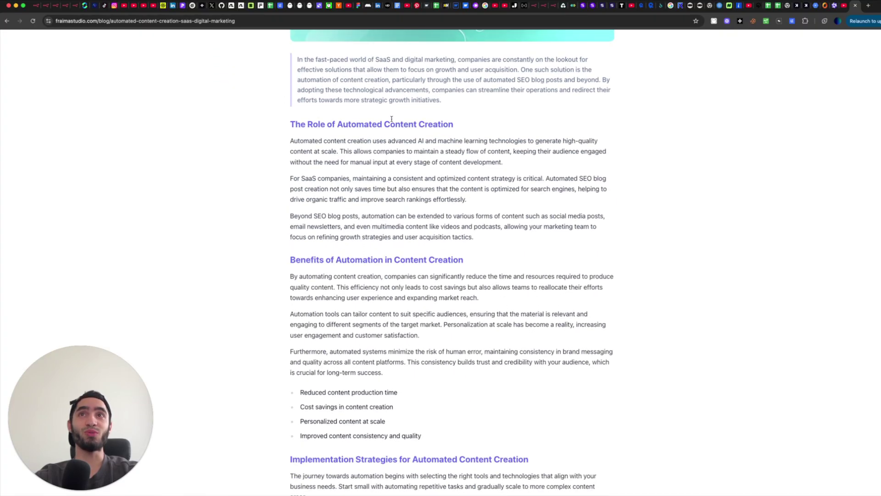
pyautogui.moveTo(290, 123); pyautogui.dragTo(351, 123)
pyautogui.scroll(-1, 350, 99)
pyautogui.scroll(1, 316, 75)
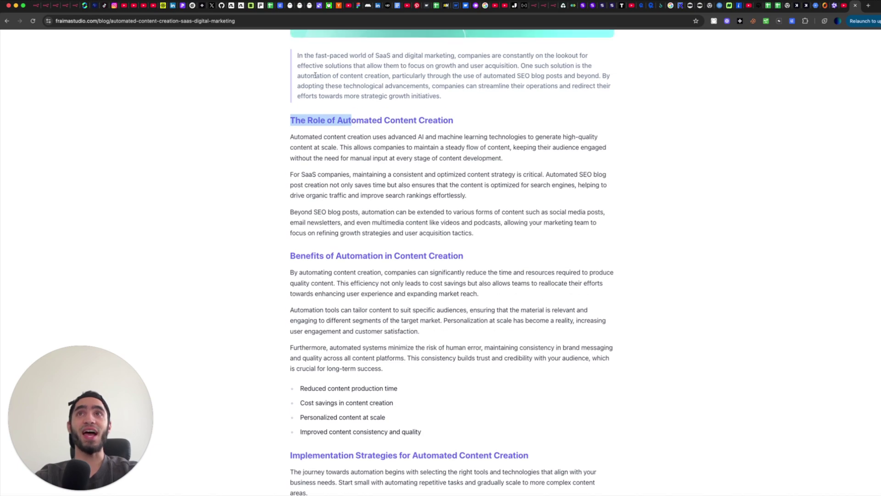
pyautogui.moveTo(297, 55); pyautogui.dragTo(407, 97)
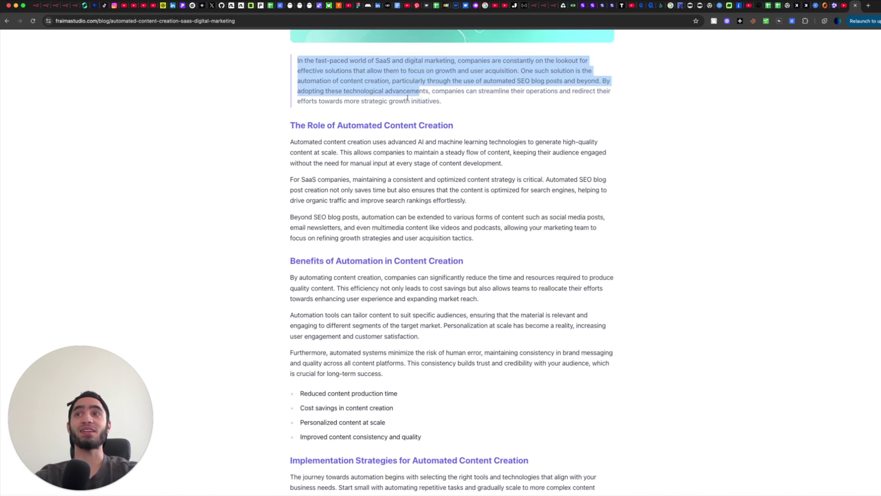
pyautogui.scroll(-3, 407, 97)
pyautogui.scroll(-1, 417, 151)
pyautogui.moveTo(299, 244); pyautogui.dragTo(370, 258)
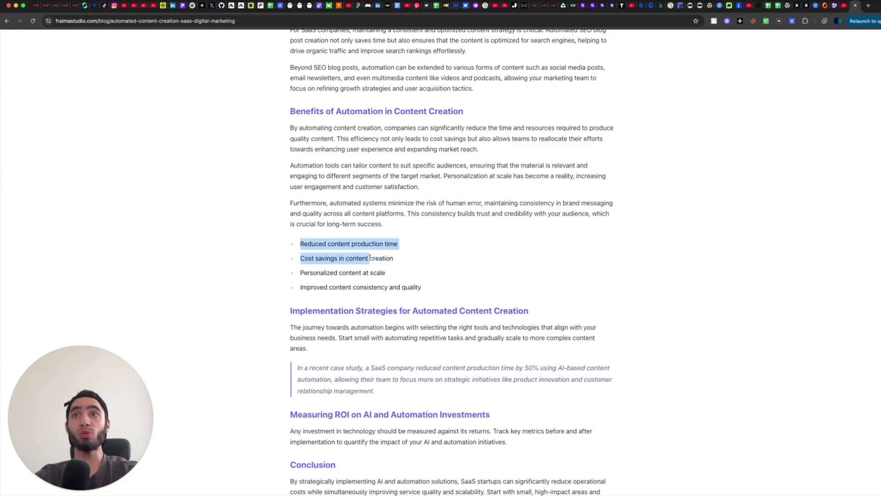
pyautogui.click(372, 256)
pyautogui.scroll(-3, 368, 259)
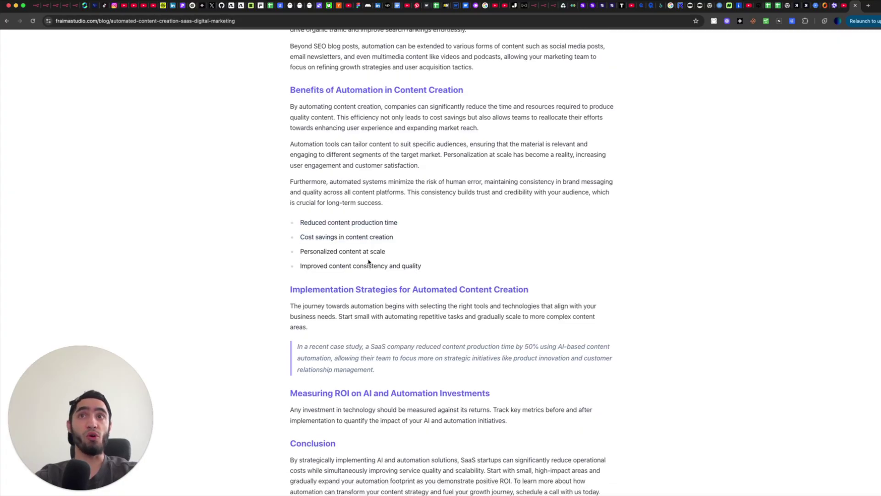
pyautogui.scroll(10, 341, 323)
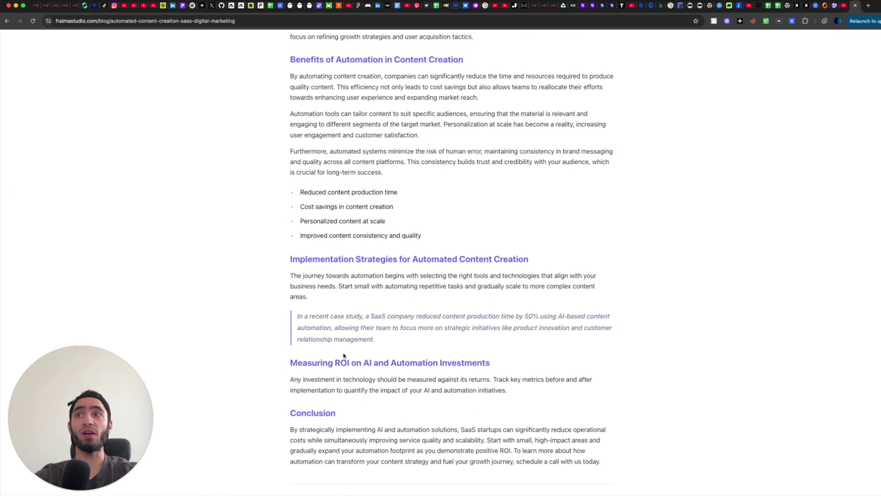
pyautogui.scroll(5, 500, 226)
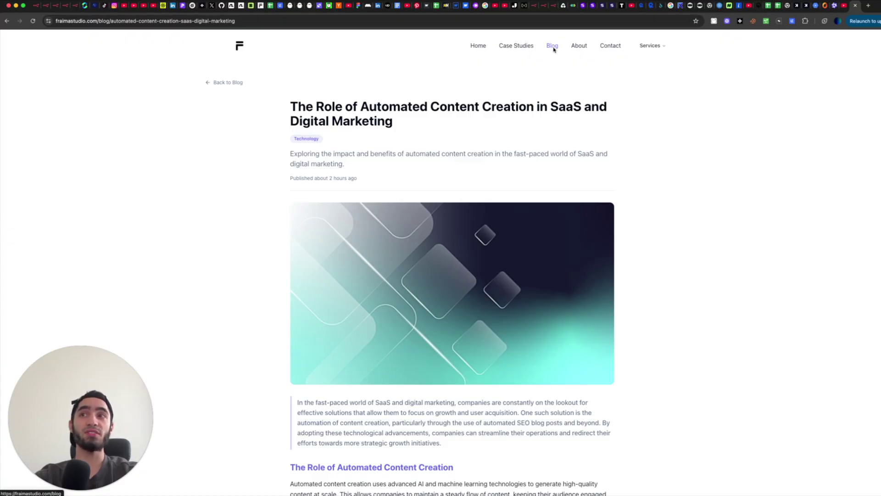
# Return to the Fraima blog creation workflow in n8n, move the Telegram Trigger node slightly away from If1, and save the workflow.
pyautogui.click(54, 8)
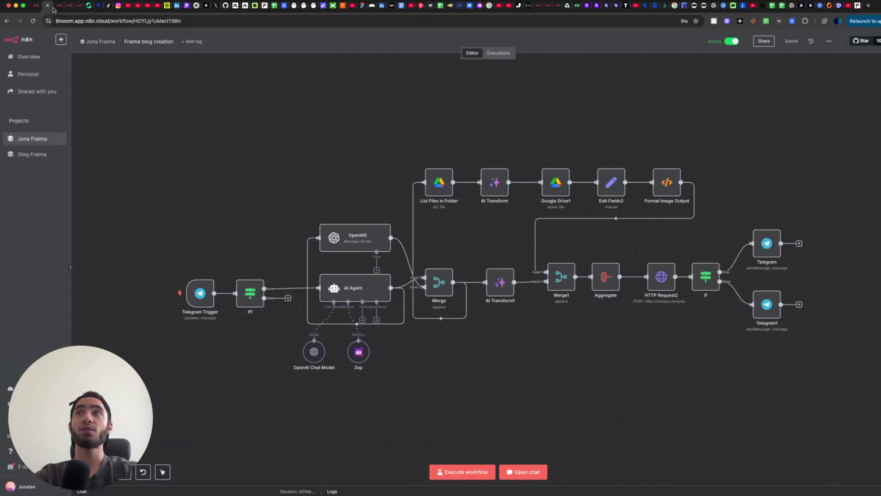
pyautogui.moveTo(231, 281)
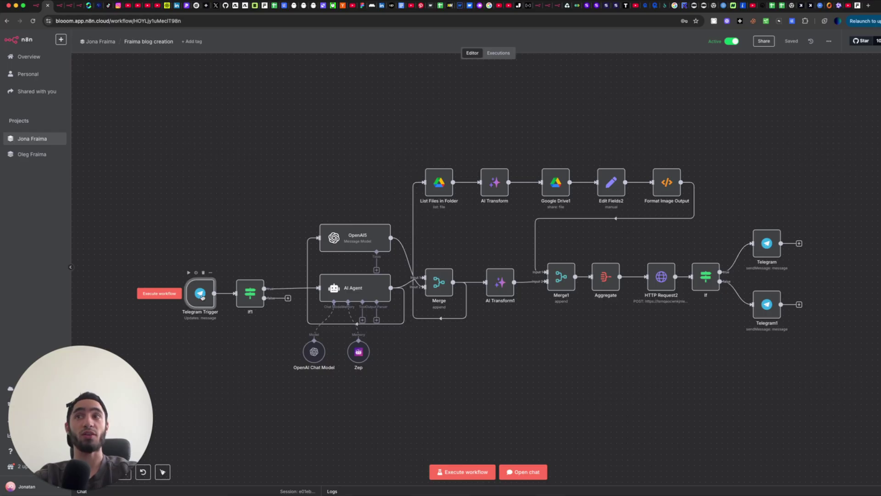
pyautogui.moveTo(205, 298); pyautogui.dragTo(193, 295)
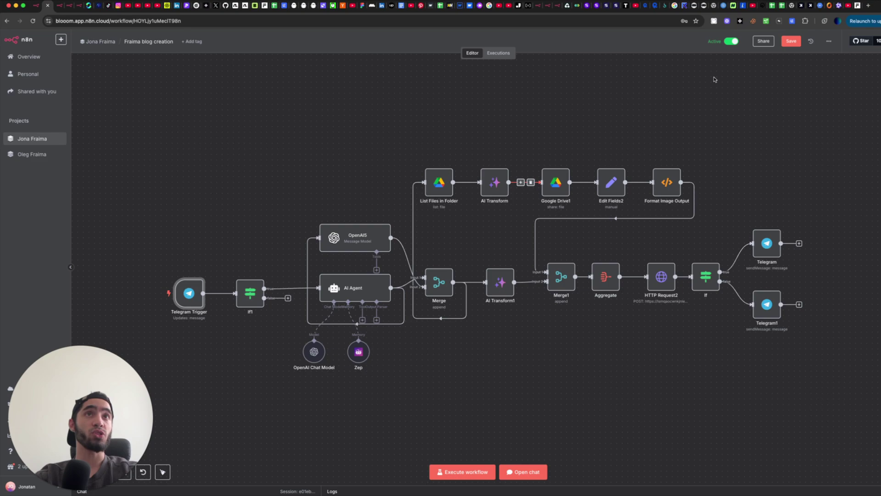
pyautogui.click(791, 41)
# Inspect the Telegram Trigger node's credential and trigger settings, and return to the canvas.
pyautogui.moveTo(182, 311)
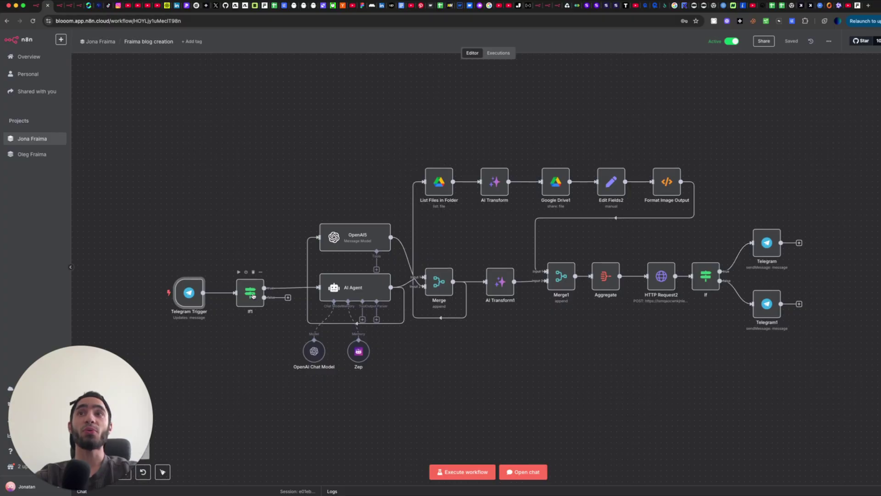
pyautogui.scroll(5, 255, 301)
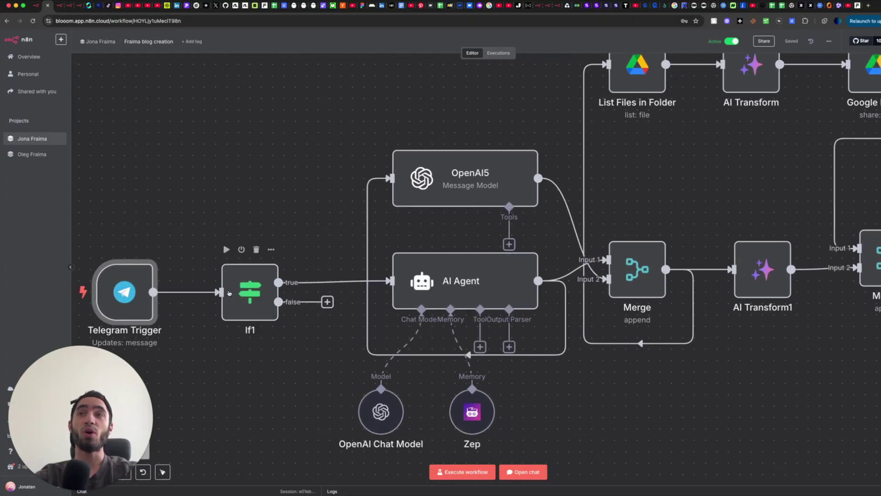
pyautogui.scroll(3, 252, 296)
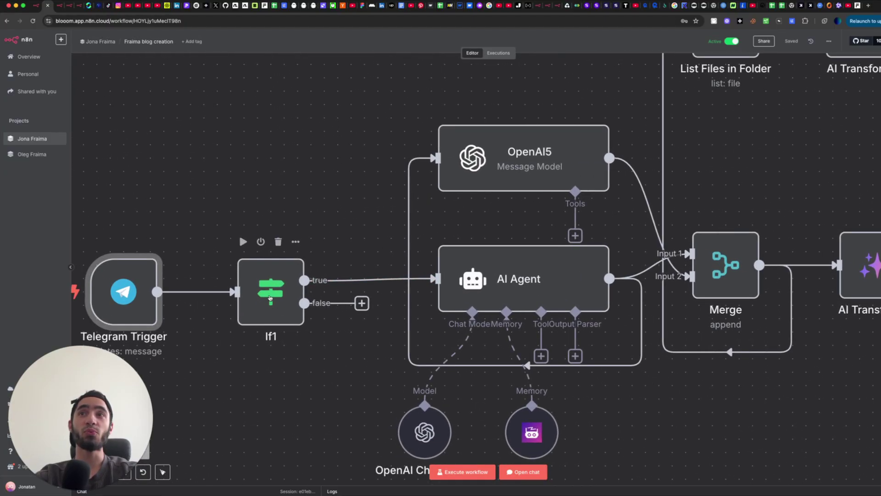
pyautogui.scroll(-1, 270, 297)
pyautogui.doubleClick(154, 301)
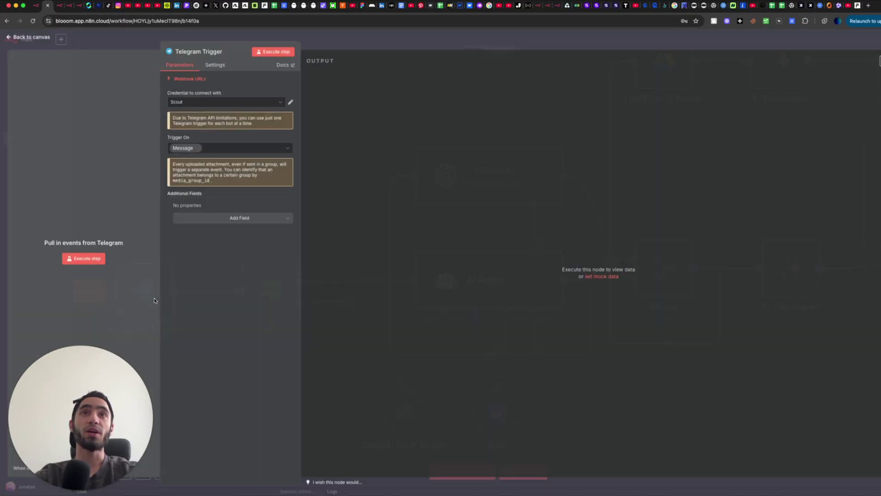
pyautogui.press('Escape')
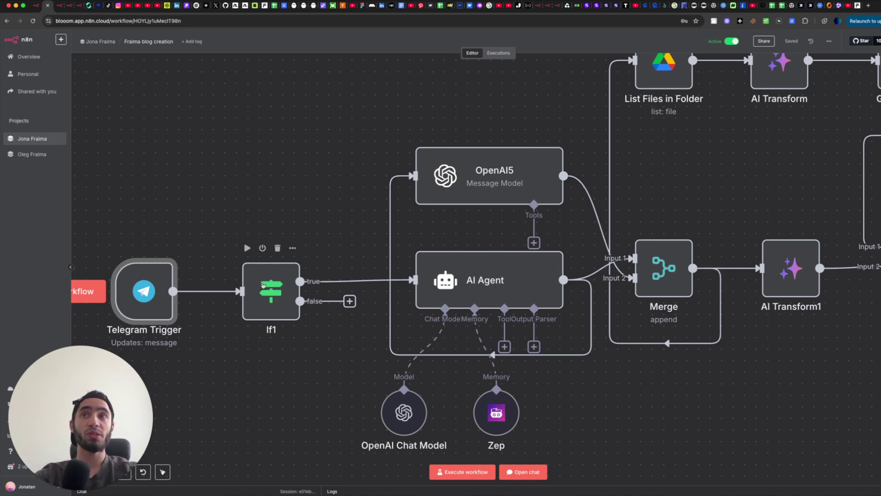
# Inspect the sender ID condition in the If1 node and return to the canvas.
pyautogui.doubleClick(272, 272)
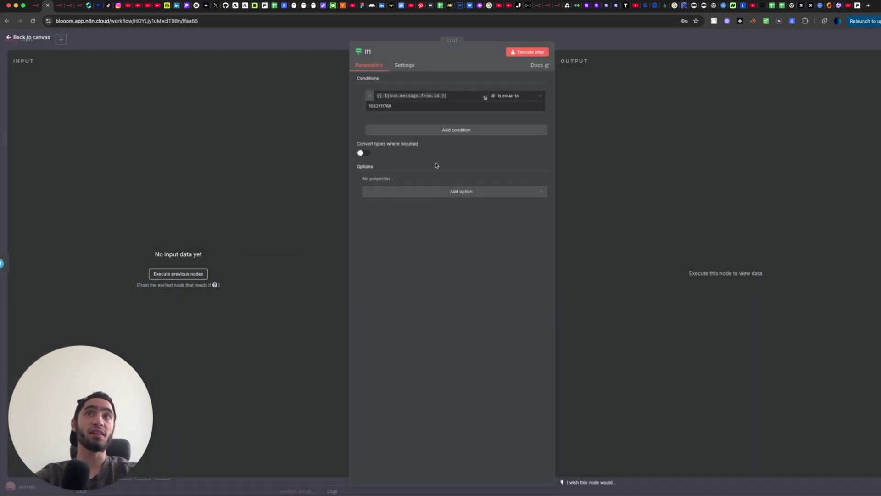
pyautogui.press('Escape')
pyautogui.scroll(-3, 426, 270)
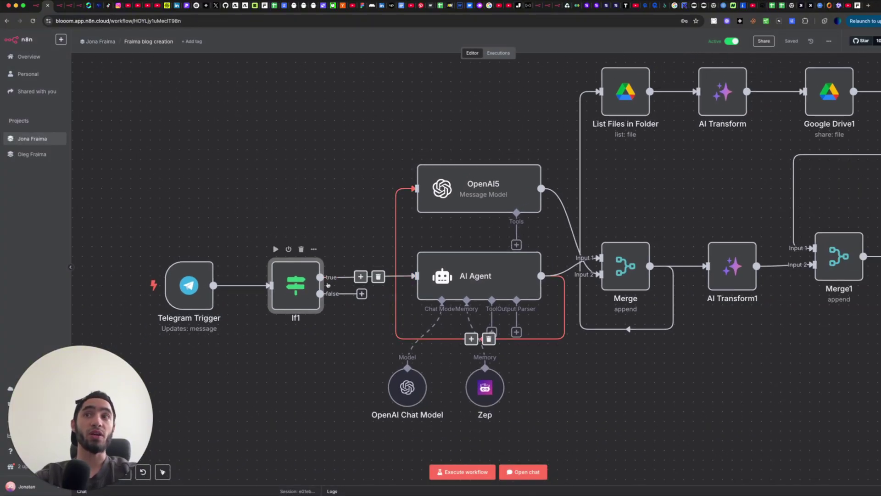
# Inspect the credential and model settings of the OpenAI Chat Model attached to the AI Agent, and return to the canvas.
pyautogui.hscroll(2, 362, 280)
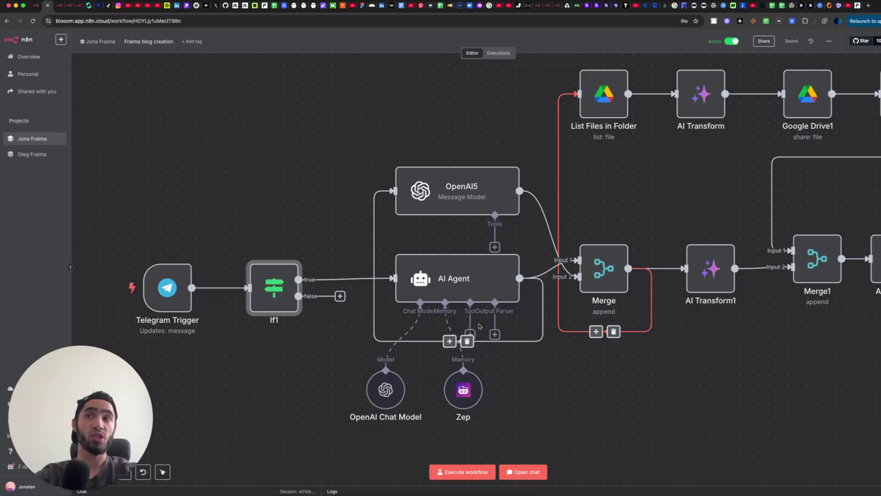
pyautogui.hscroll(3, 405, 305)
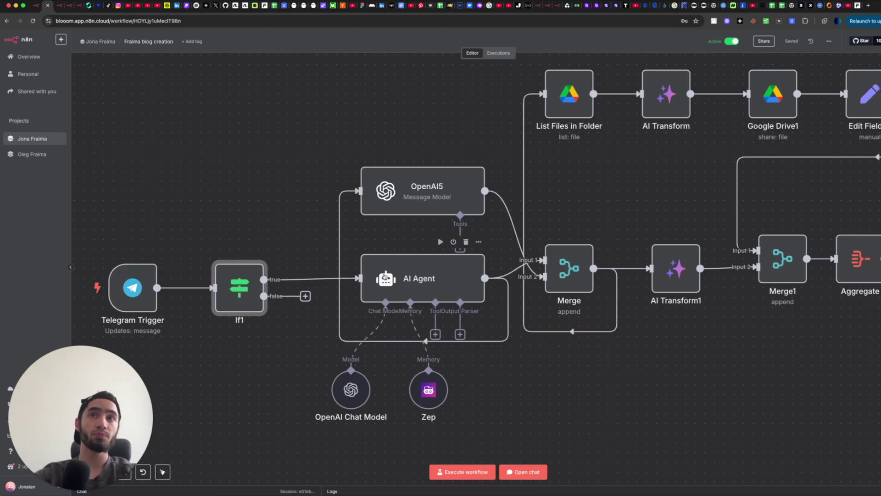
pyautogui.hscroll(2, 395, 275)
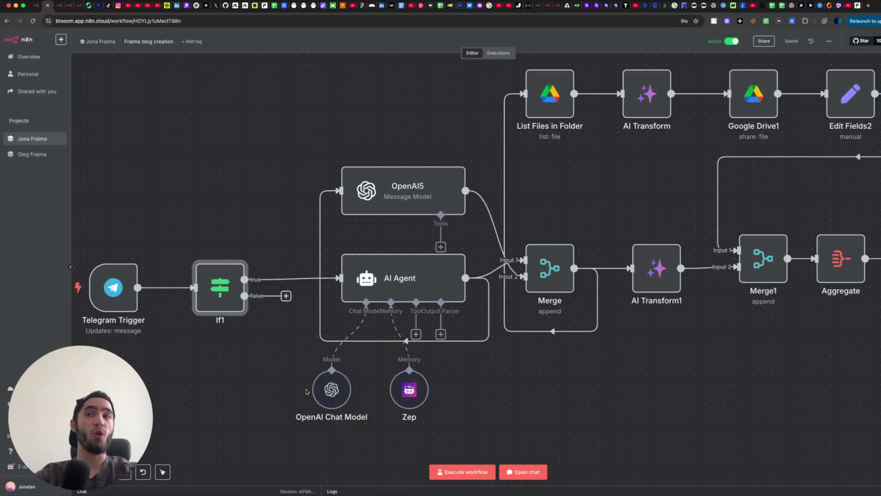
pyautogui.doubleClick(332, 389)
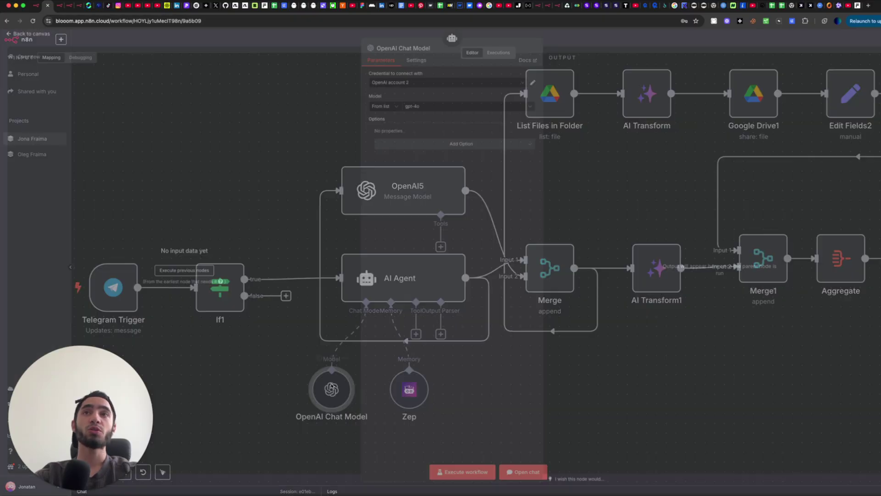
pyautogui.press('Escape')
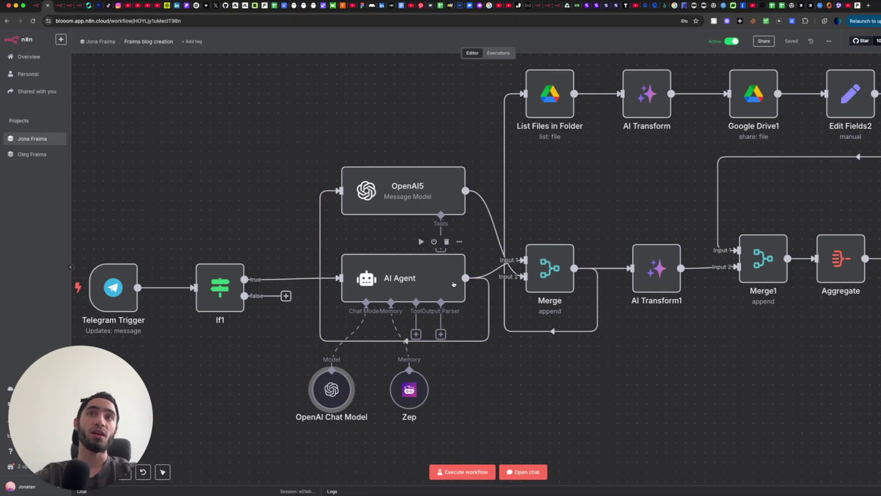
# Examine how the OpenAI5 and AI Agent outputs pass through Merge into the Google Drive image branch and AI Transform1.
pyautogui.hscroll(1, 454, 284)
pyautogui.hscroll(4, 453, 284)
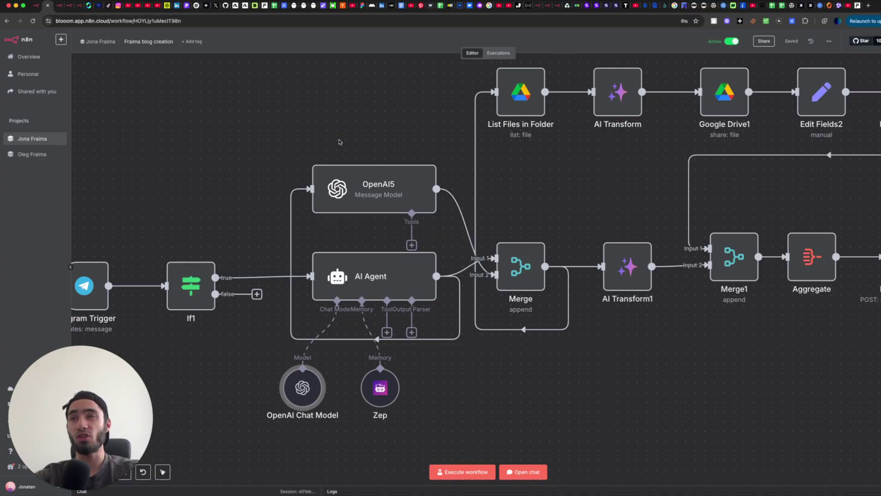
pyautogui.hscroll(6, 347, 146)
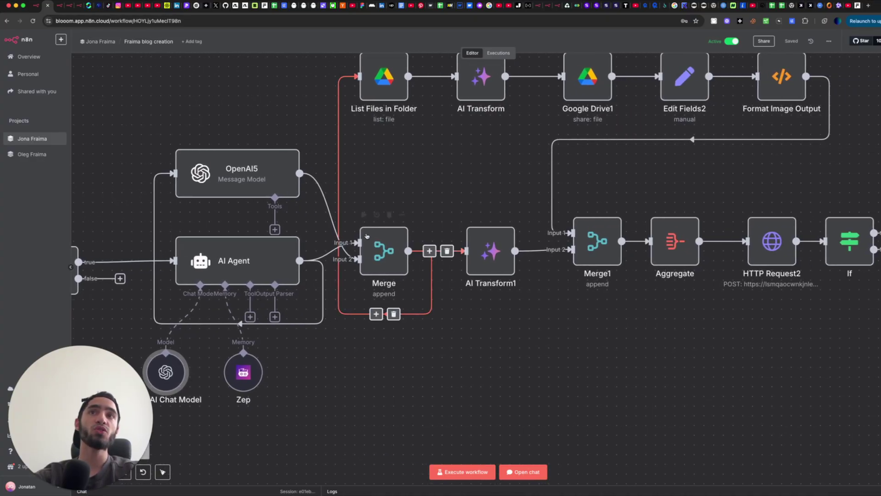
pyautogui.scroll(-2, 386, 248)
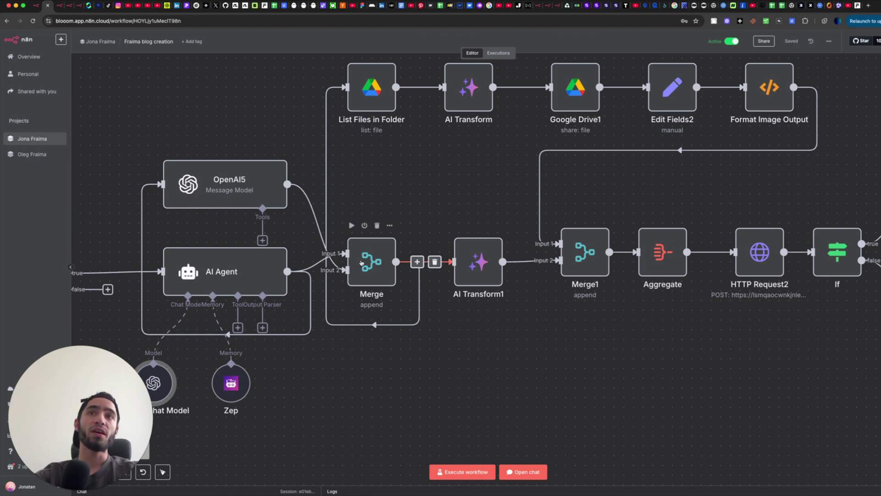
pyautogui.scroll(-3, 362, 263)
pyautogui.scroll(2, 361, 263)
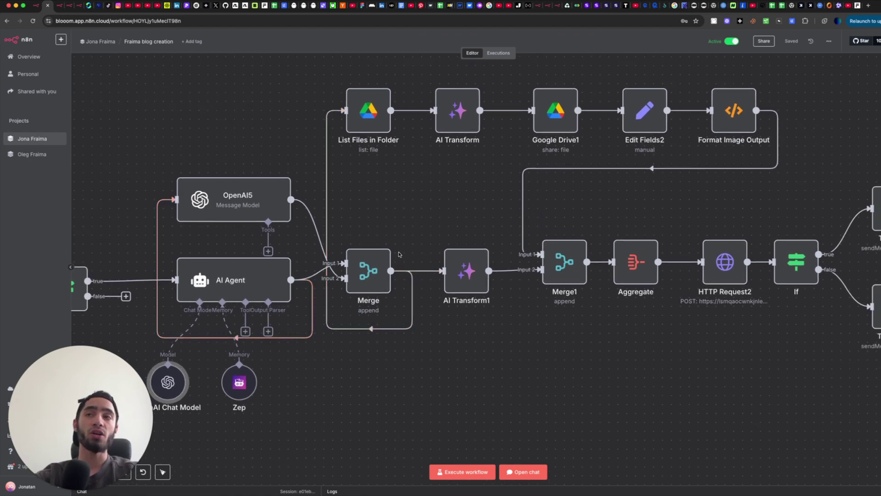
pyautogui.scroll(2, 381, 257)
pyautogui.hscroll(2, 367, 266)
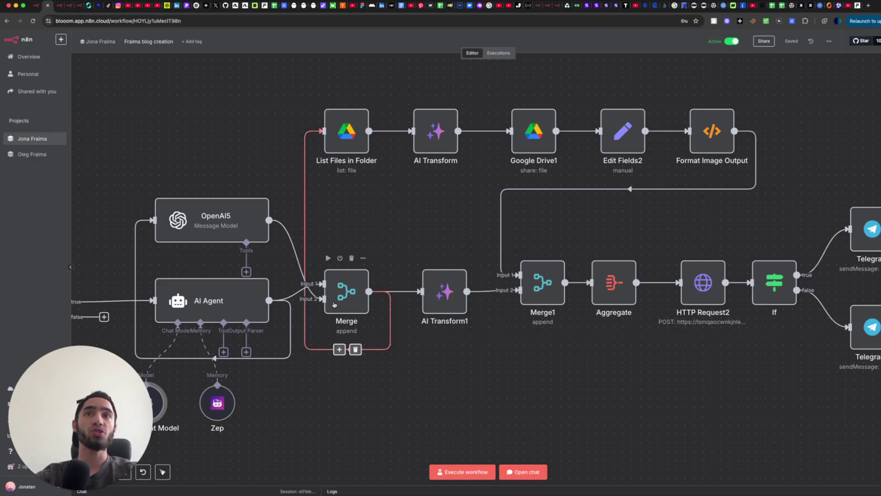
pyautogui.hscroll(1, 452, 286)
pyautogui.scroll(1, 452, 286)
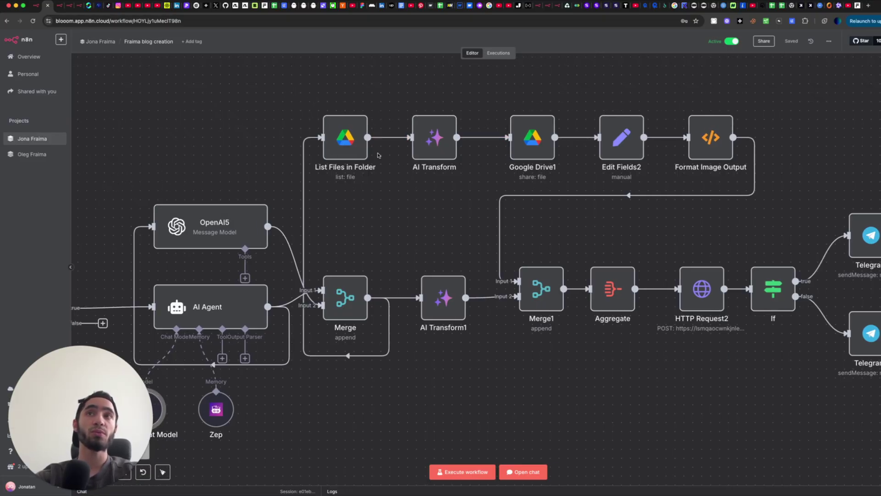
# Inspect the query settings of List Files in Folder and the instructions of AI Transform, and return to the canvas.
pyautogui.doubleClick(338, 138)
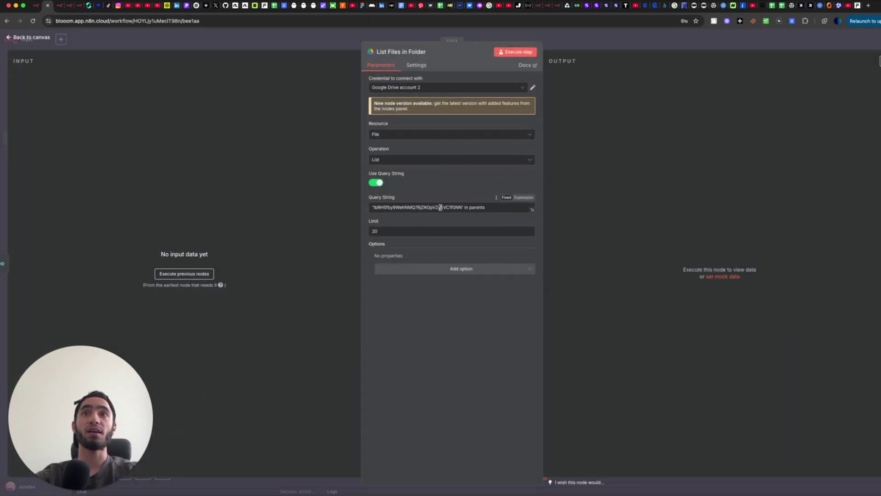
pyautogui.press('Escape')
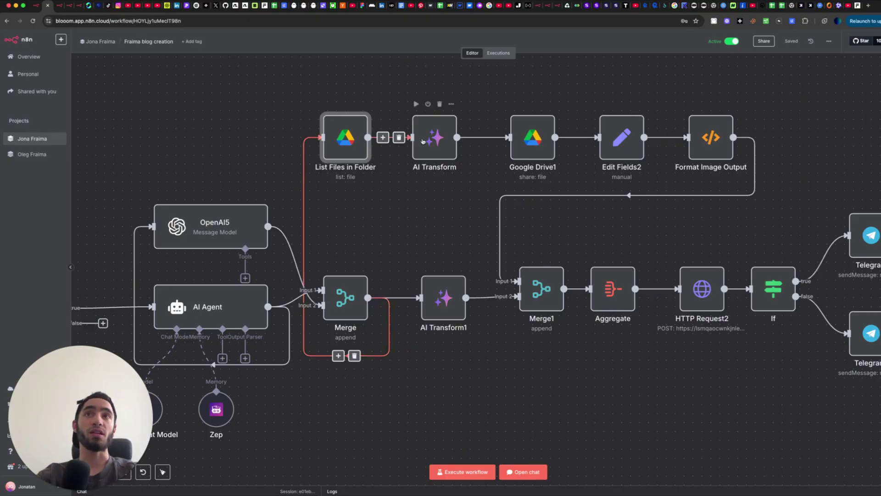
pyautogui.hscroll(2, 352, 146)
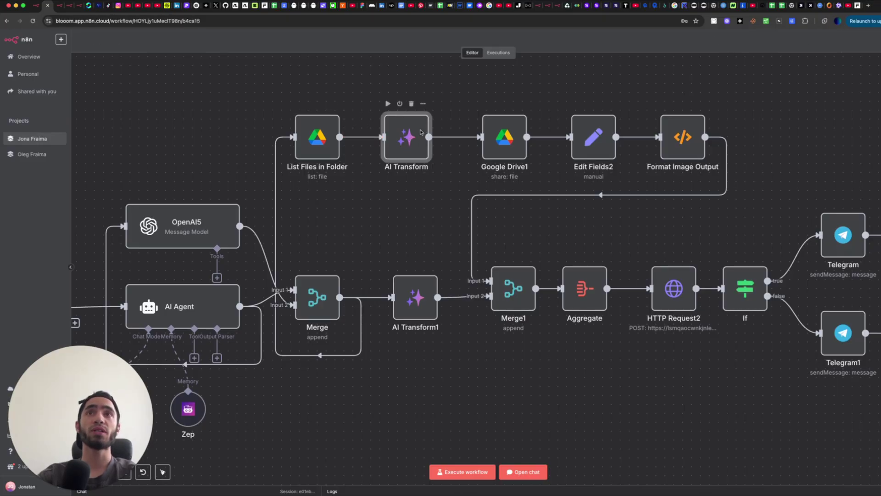
pyautogui.doubleClick(417, 133)
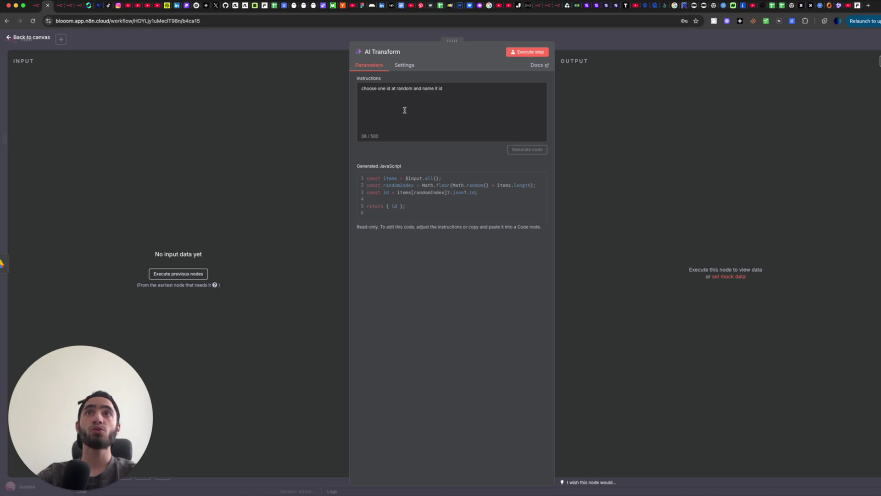
pyautogui.press('Escape')
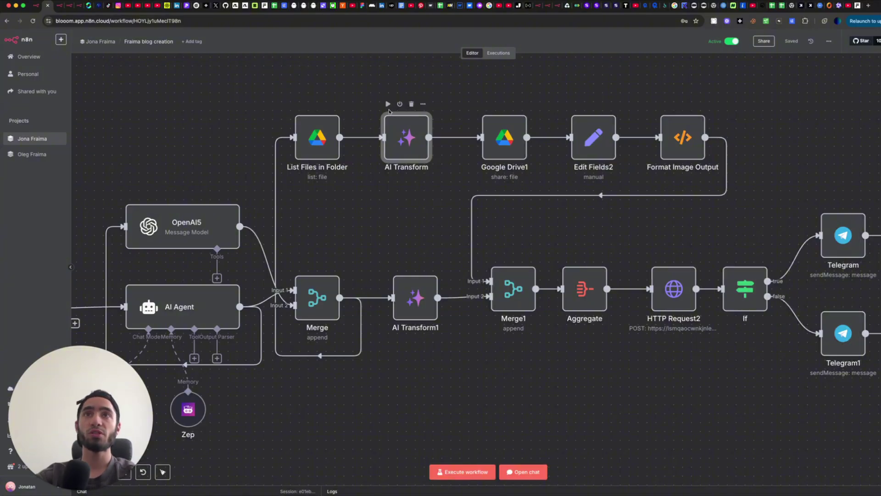
# Inspect the JavaScript code in the Format Image Output node and return to the canvas.
pyautogui.hscroll(2, 487, 133)
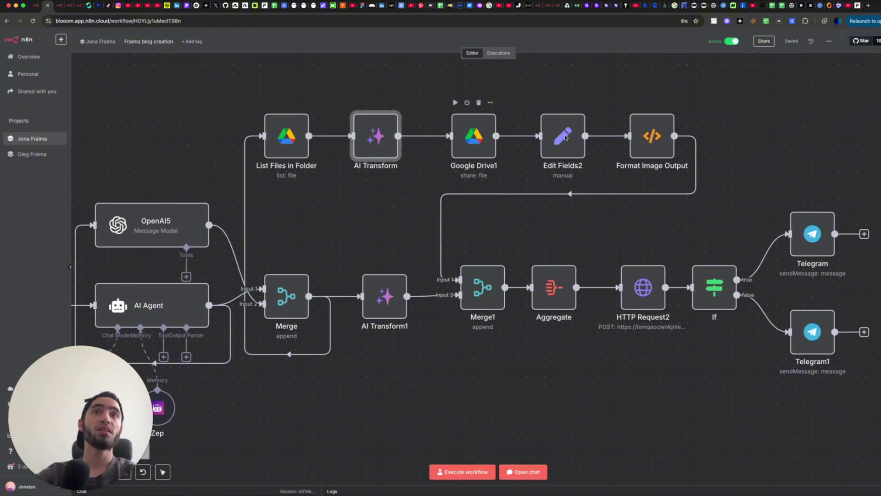
pyautogui.hscroll(2, 566, 138)
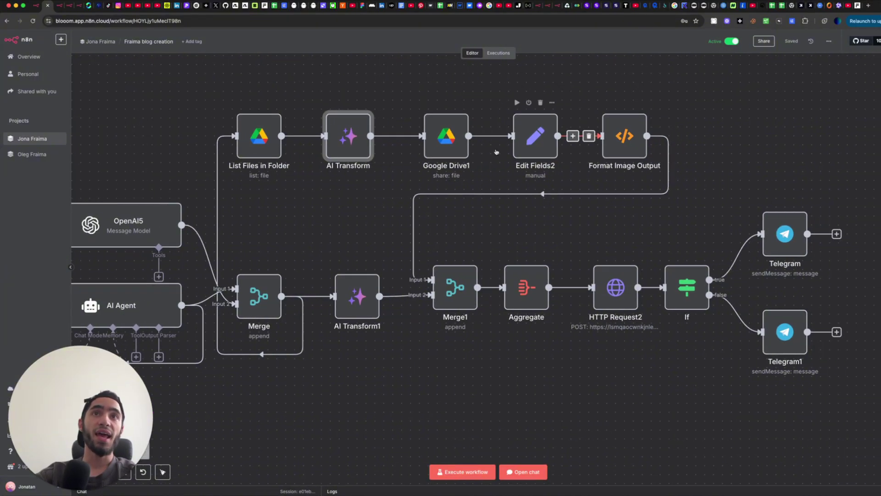
pyautogui.doubleClick(622, 132)
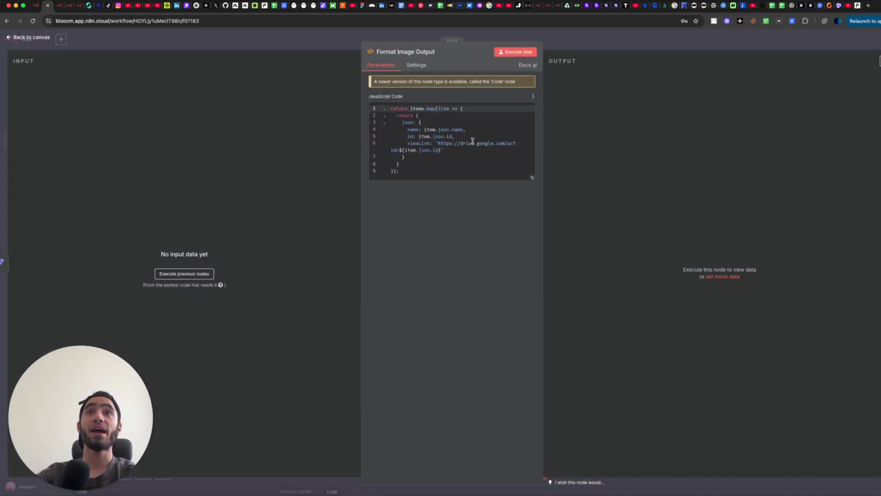
pyautogui.press('Escape')
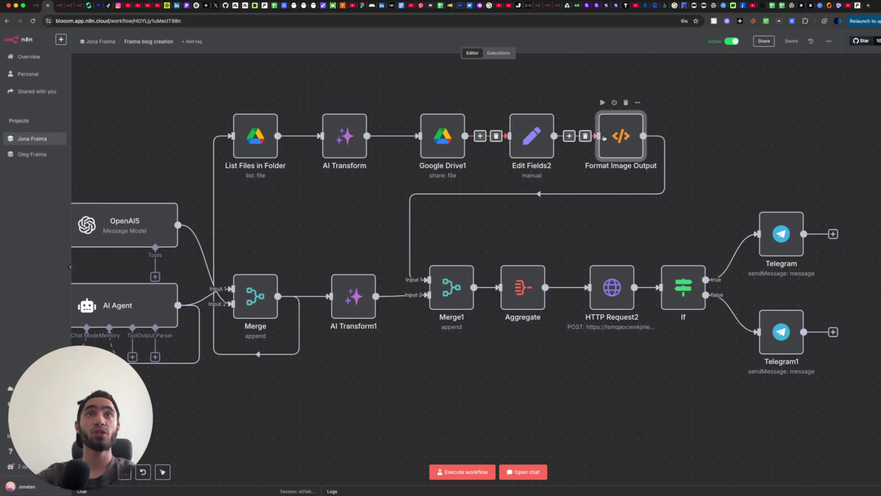
pyautogui.doubleClick(621, 137)
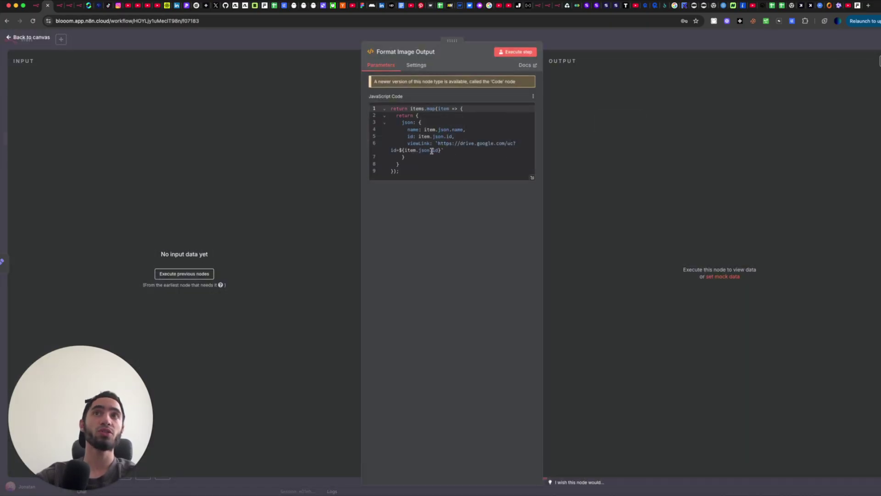
pyautogui.press('Escape')
# Select the HTTP Request2 node, followed by the two Telegram message nodes after the If node, to point out the workflow's final stage.
pyautogui.hscroll(3, 415, 304)
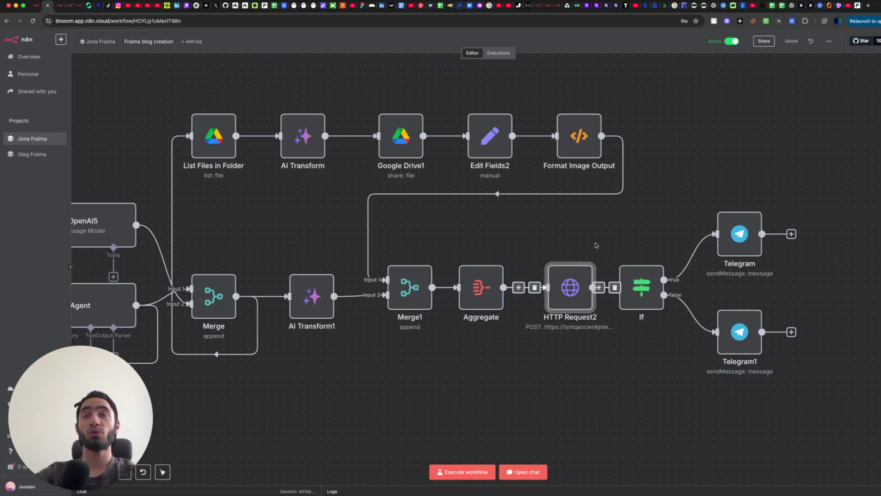
pyautogui.hscroll(2, 597, 246)
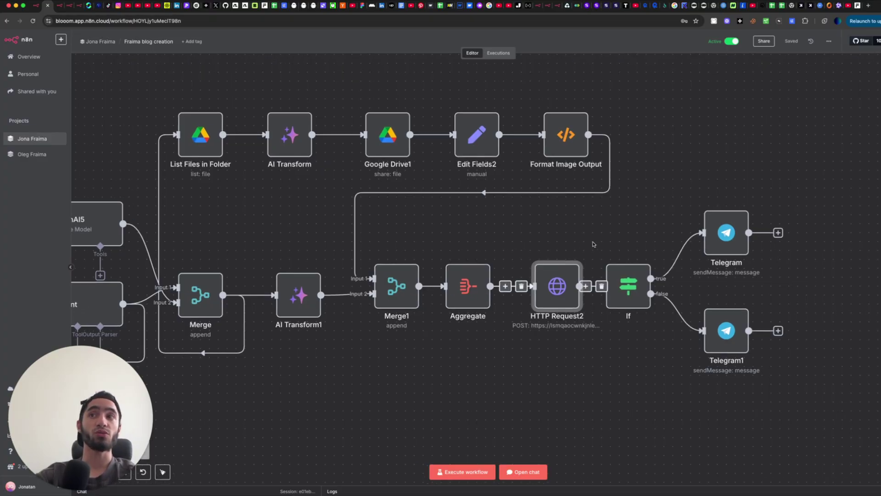
pyautogui.hscroll(2, 595, 244)
pyautogui.moveTo(504, 231); pyautogui.dragTo(589, 354)
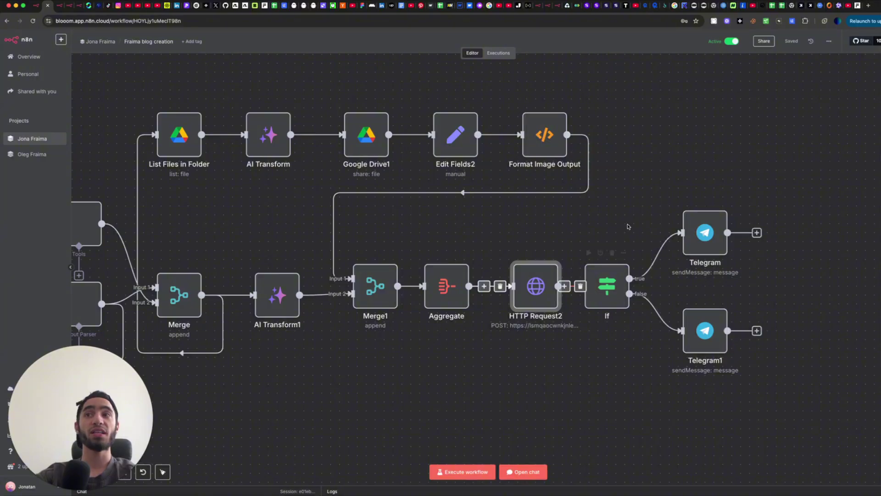
pyautogui.moveTo(661, 183); pyautogui.dragTo(785, 392)
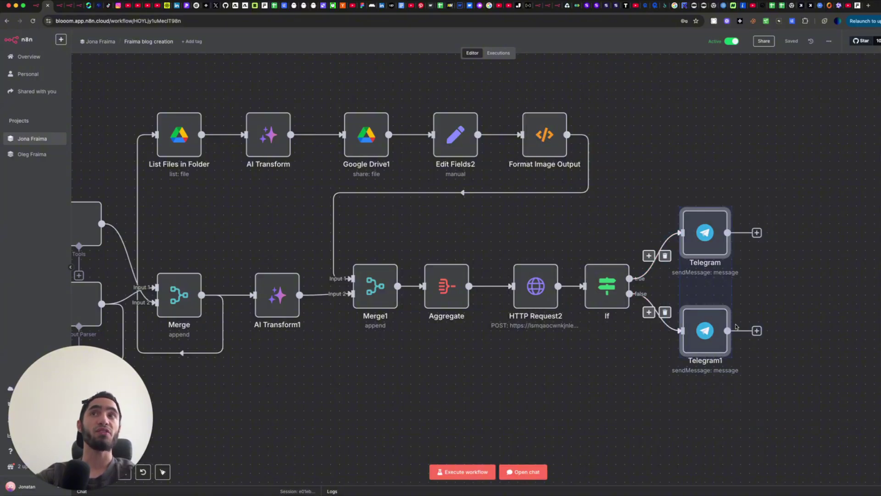
# Open the Jun 12, 15:59:44 execution, inspect the HTTP Request2 node's output in schema and table form, and return to the execution view.
pyautogui.click(496, 58)
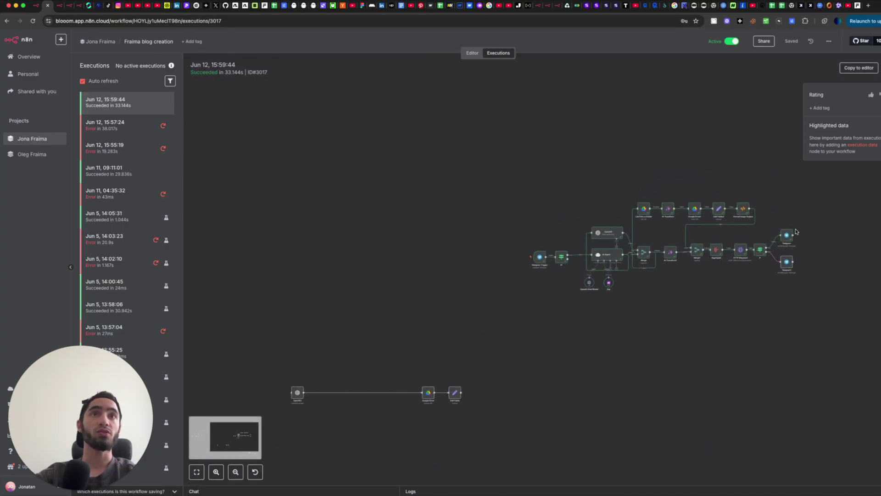
pyautogui.scroll(5, 796, 232)
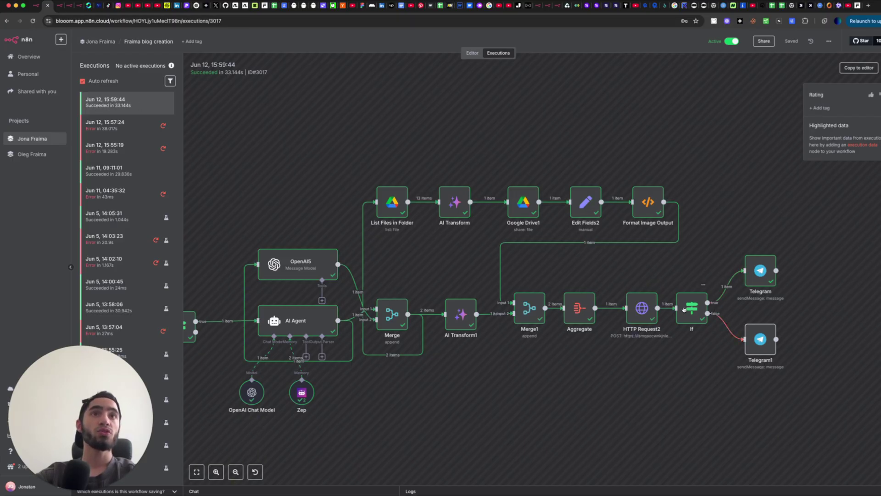
pyautogui.doubleClick(651, 307)
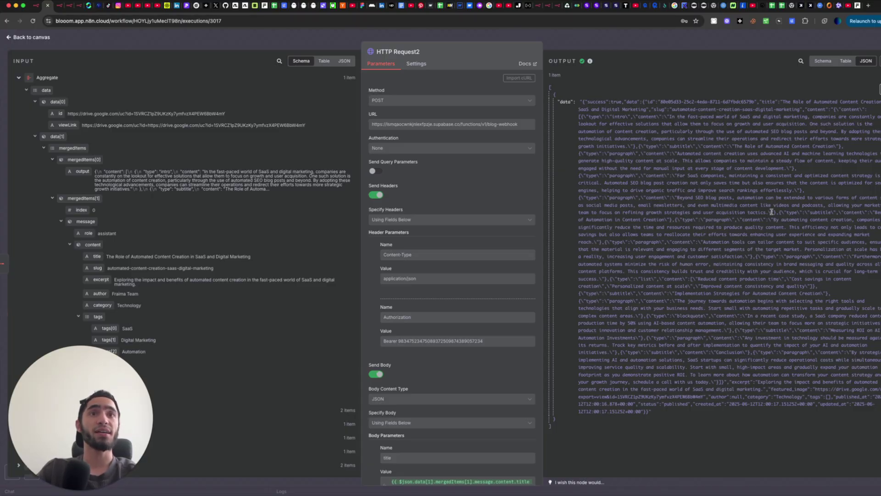
pyautogui.click(820, 62)
pyautogui.click(845, 61)
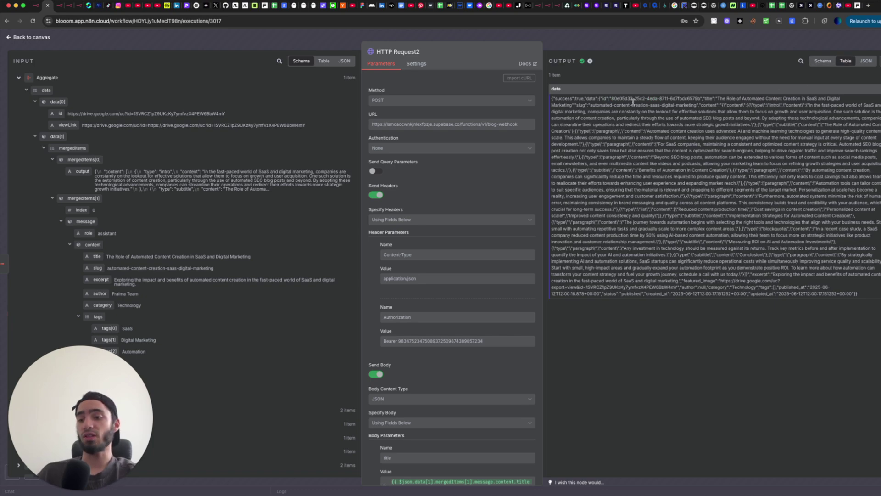
pyautogui.click(613, 49)
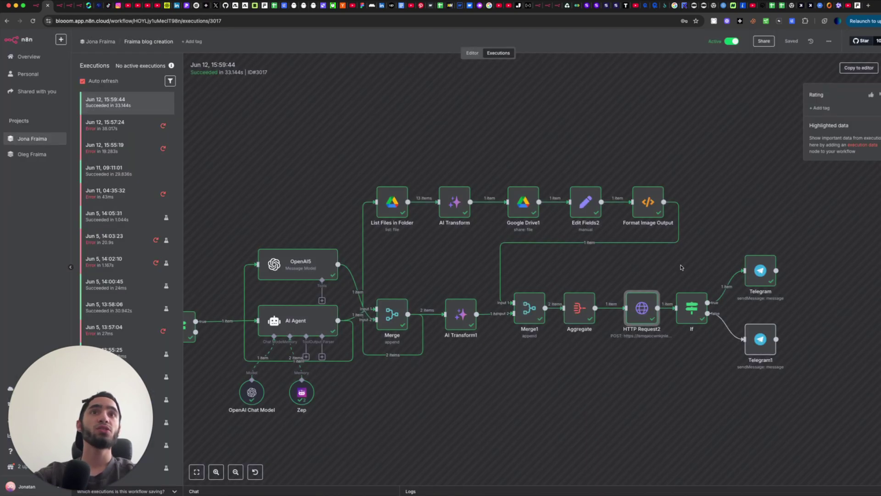
# Reopen HTTP Request2 in the execution and review the title, author and tags fields in its input schema.
pyautogui.doubleClick(641, 309)
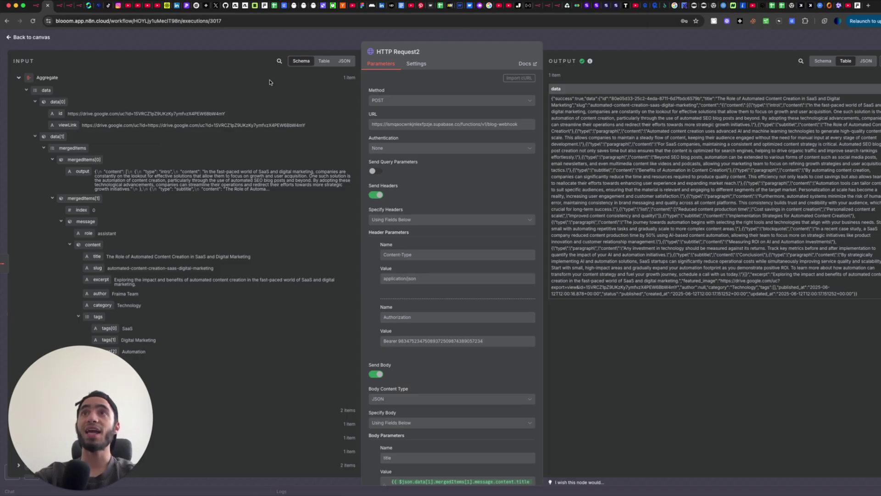
pyautogui.scroll(-4, 115, 199)
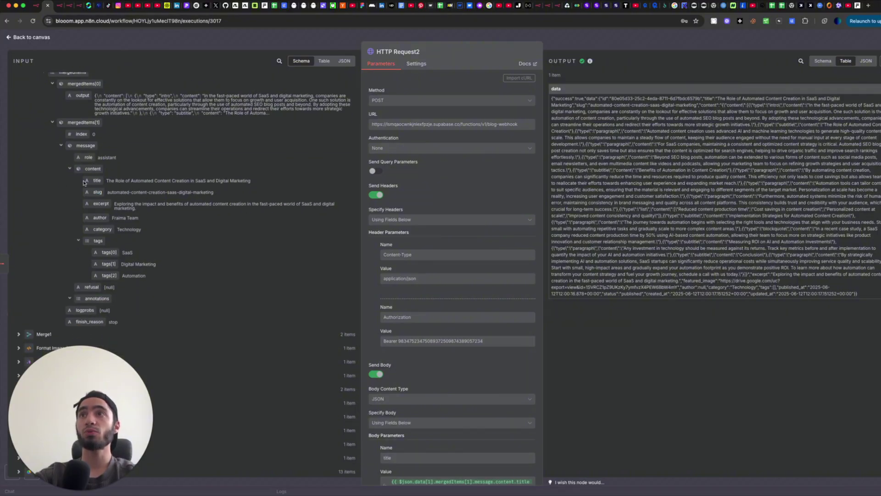
pyautogui.moveTo(66, 184); pyautogui.dragTo(160, 181)
pyautogui.click(77, 217)
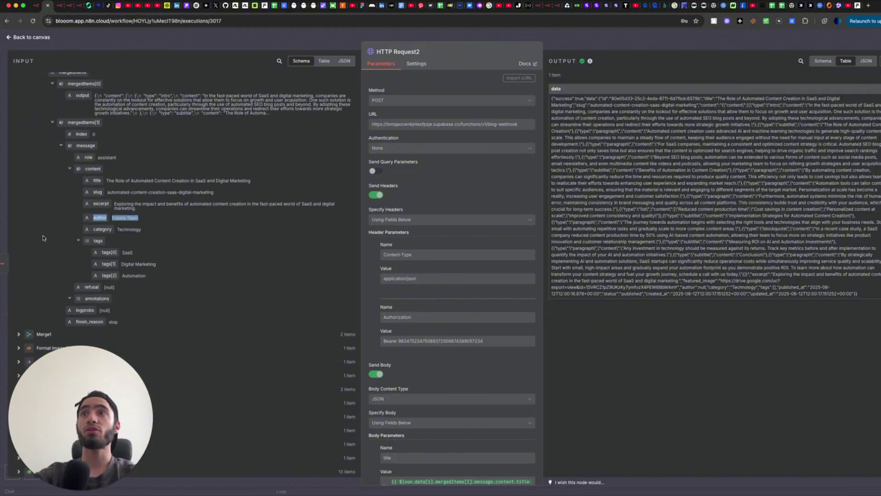
pyautogui.moveTo(102, 252); pyautogui.dragTo(97, 262)
pyautogui.click(96, 262)
pyautogui.scroll(4, 97, 262)
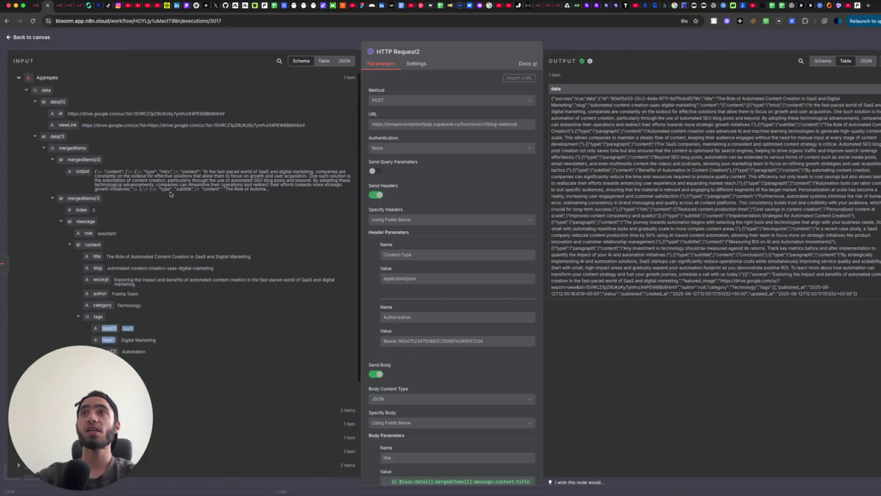
# Review the blog content in the HTTP Request2 input as a table, restore the schema view, and close the node.
pyautogui.click(325, 61)
pyautogui.scroll(-10, 260, 129)
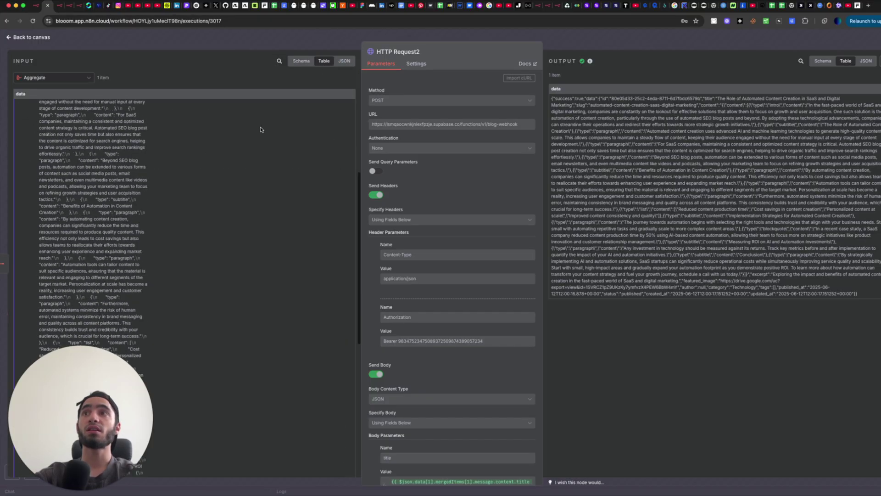
pyautogui.scroll(5, 261, 129)
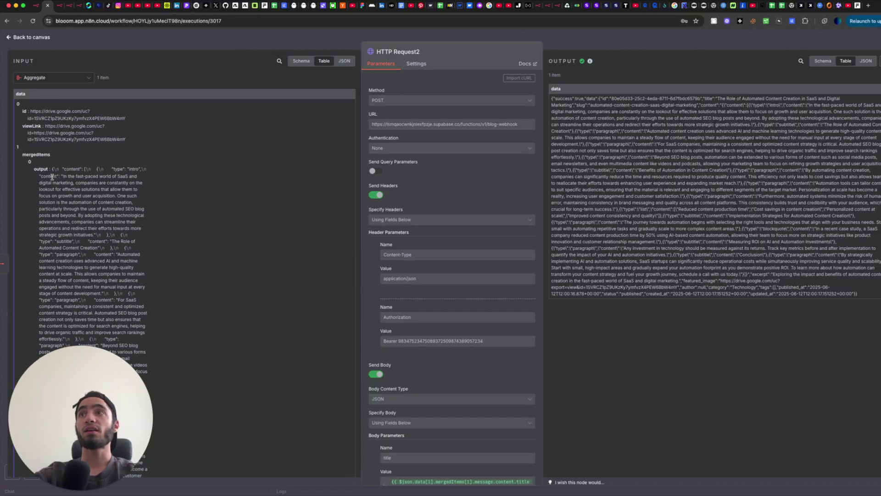
pyautogui.moveTo(59, 169); pyautogui.dragTo(138, 296)
pyautogui.click(301, 61)
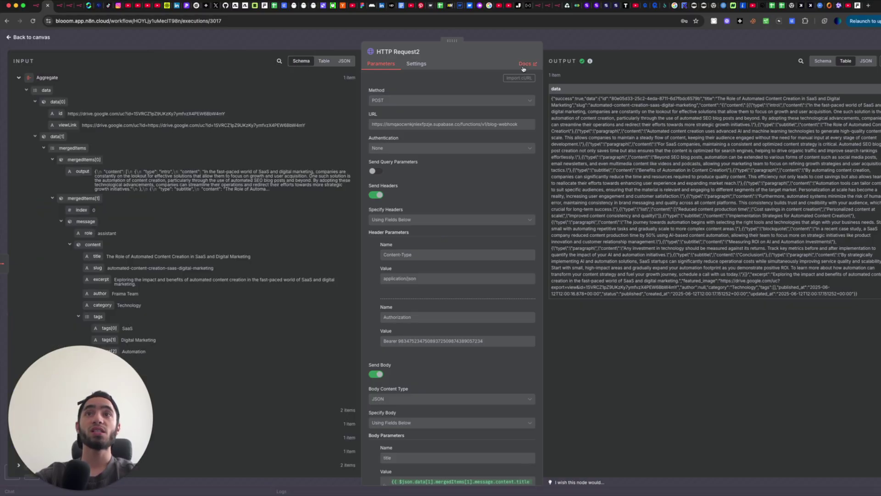
pyautogui.click(610, 44)
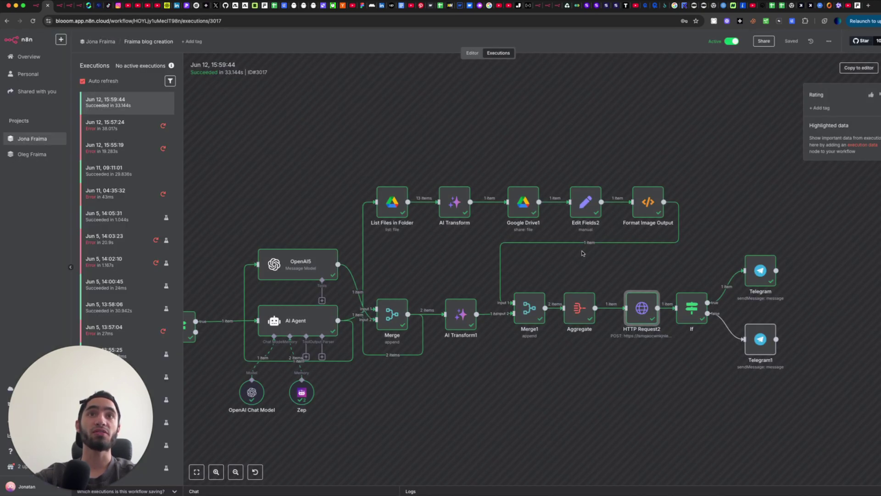
# Look over the full execution path from Telegram Trigger to the Telegram replies and return to the workflow editor.
pyautogui.scroll(-2, 585, 253)
pyautogui.hscroll(-1, 587, 250)
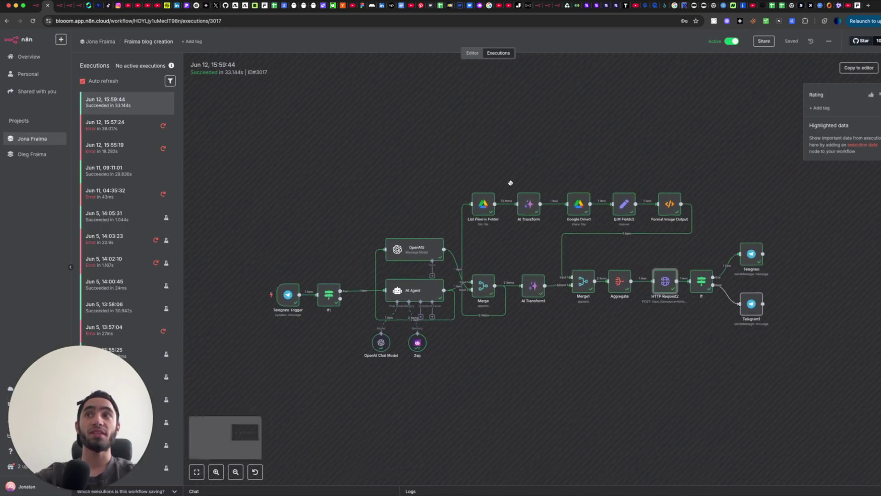
pyautogui.click(473, 54)
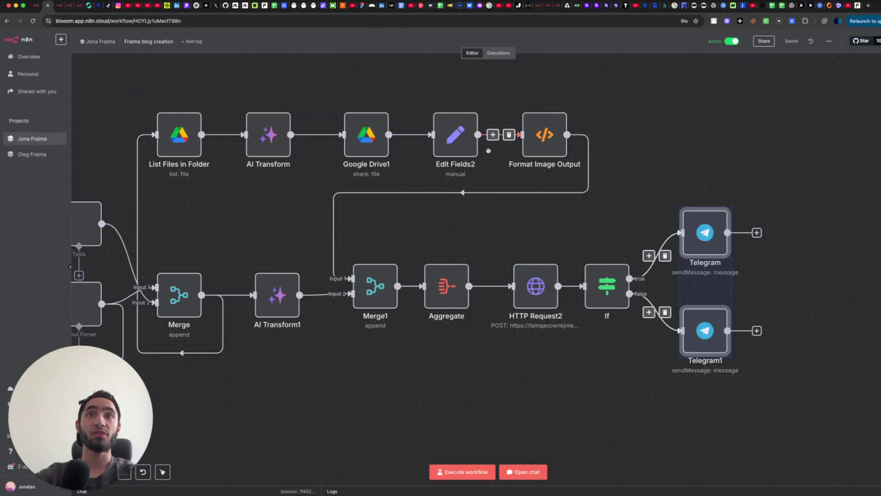
# Start a new branch from the Aggregate node's output in the empty canvas below the main flow.
pyautogui.scroll(-5, 489, 138)
pyautogui.click(607, 226)
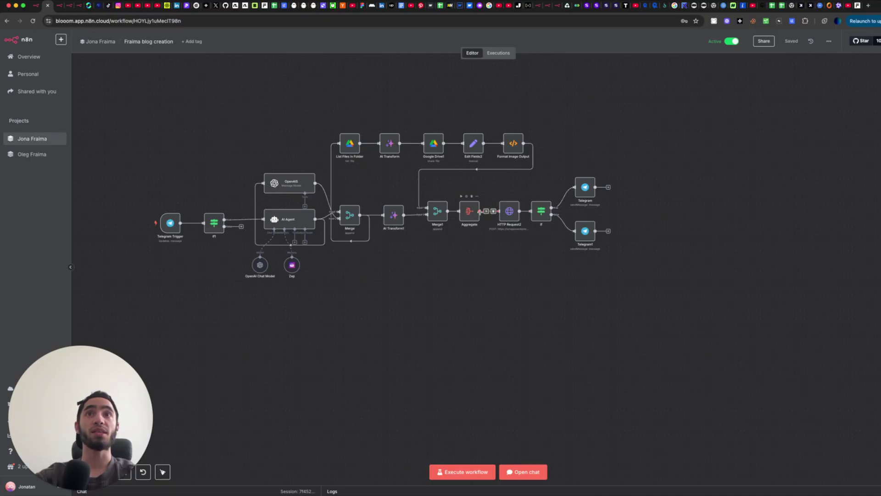
pyautogui.moveTo(480, 212); pyautogui.dragTo(541, 346)
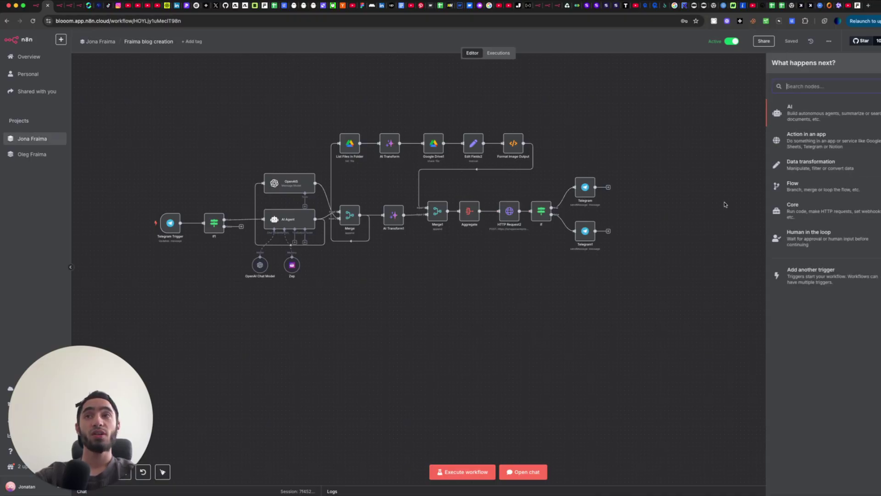
pyautogui.write('link')
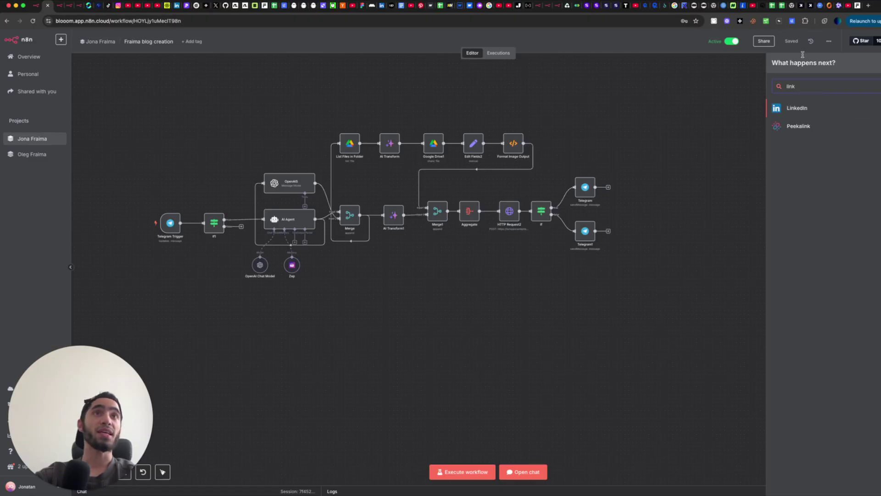
pyautogui.press('BackSpace')
pyautogui.press('BackSpace')
pyautogui.press('BackSpace')
pyautogui.press('BackSpace')
# Add an AI Agent node to the new Aggregate branch and place it below the HTTP Request2 and Telegram nodes.
pyautogui.write('ai g')
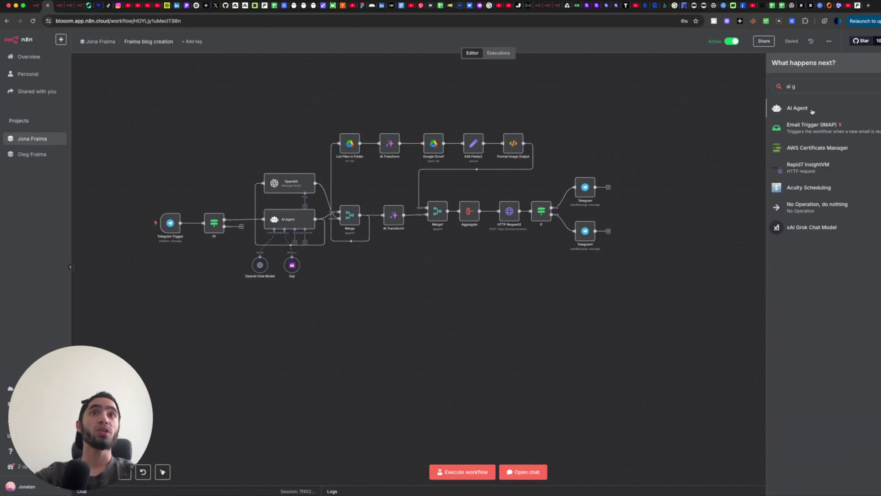
pyautogui.click(812, 112)
pyautogui.press('Escape')
pyautogui.moveTo(551, 341); pyautogui.dragTo(532, 281)
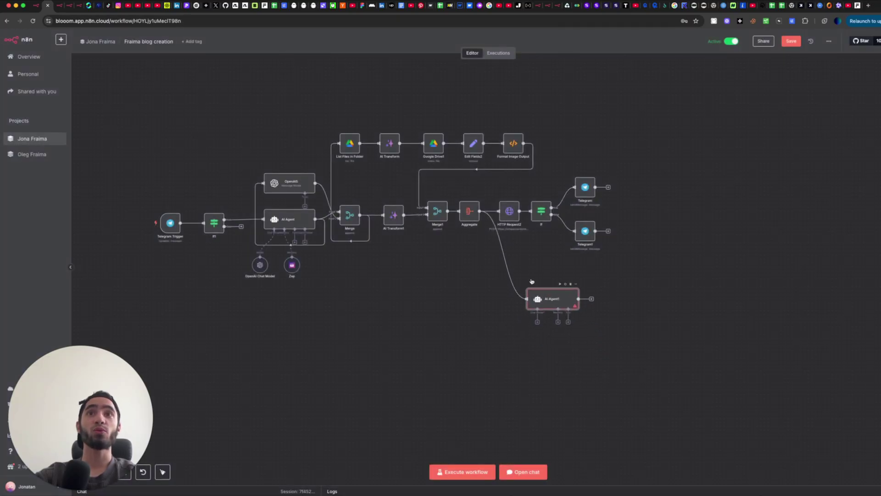
# Set AI Agent1's prompt source to Define below and enter "make a viral linkedin post from the blog we just published," in an enlarged prompt field.
pyautogui.doubleClick(542, 301)
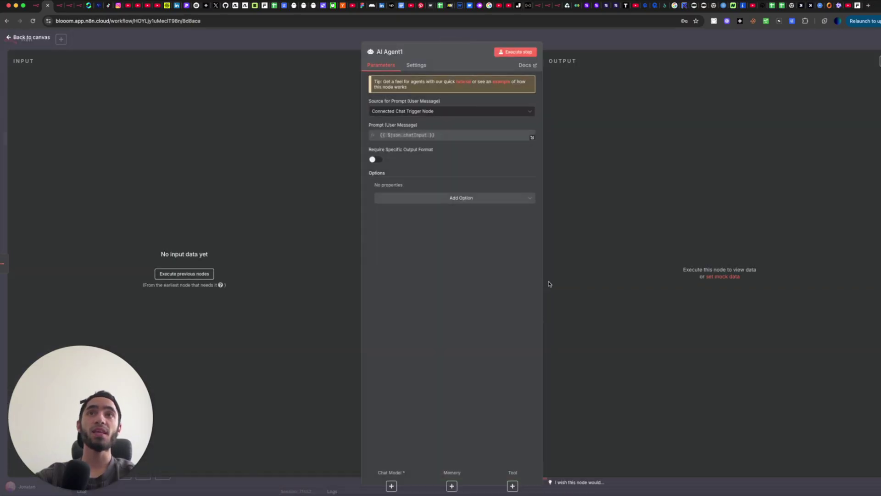
pyautogui.click(451, 136)
pyautogui.click(444, 111)
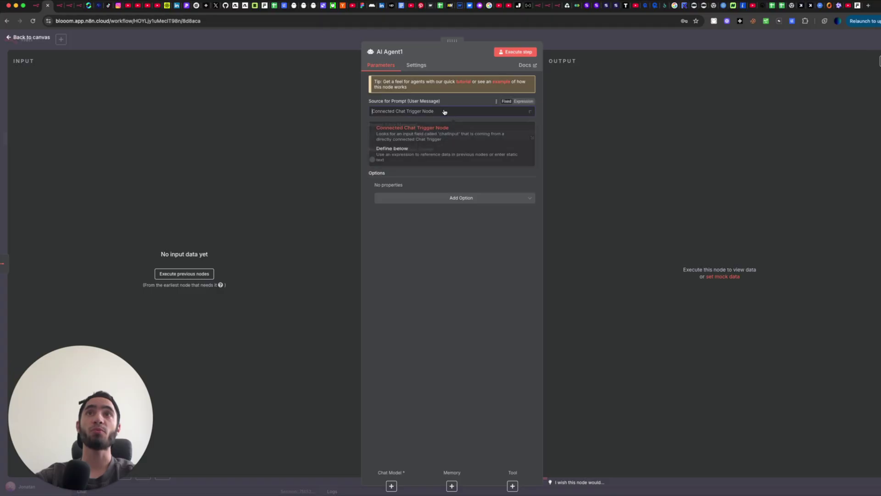
pyautogui.click(436, 153)
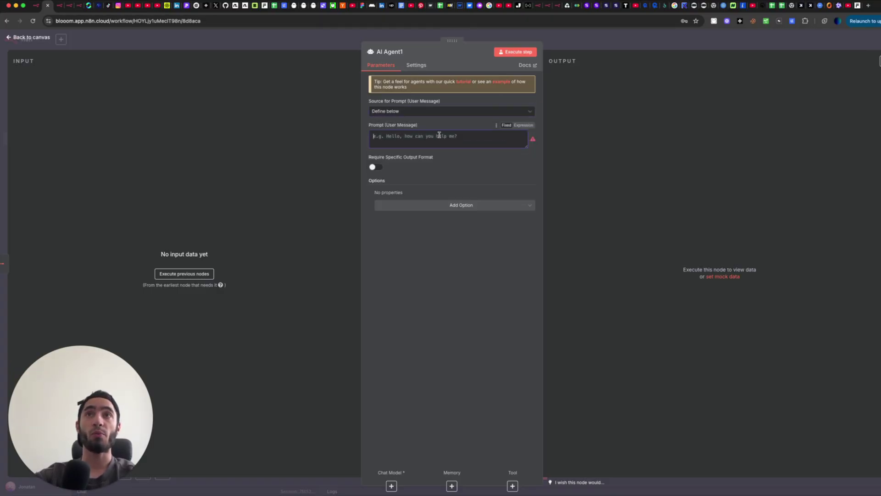
pyautogui.click(440, 135)
pyautogui.write('ma')
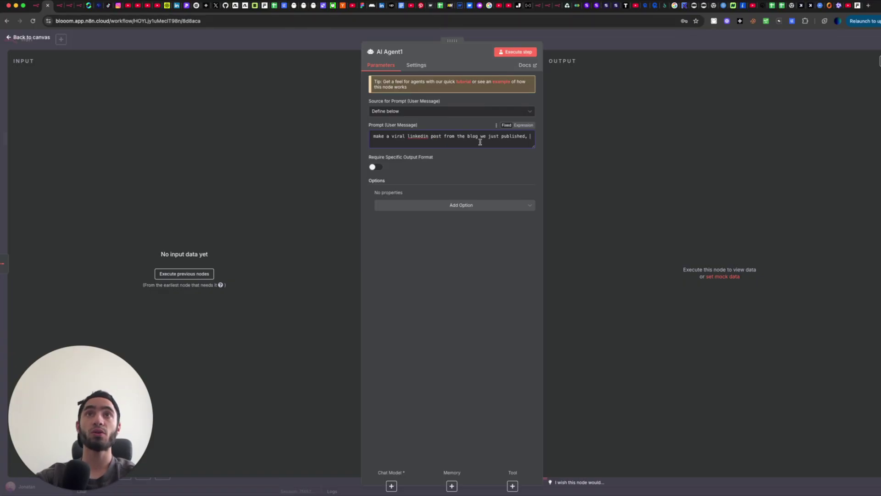
pyautogui.click(532, 143)
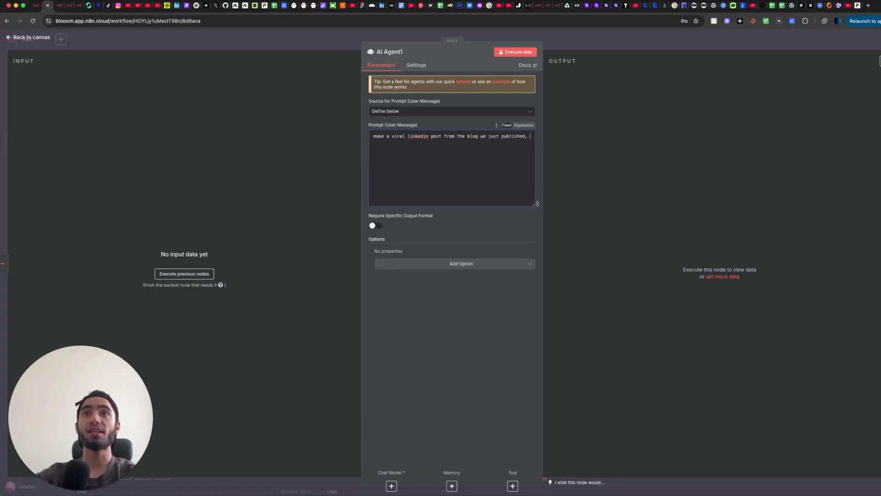
pyautogui.click(561, 43)
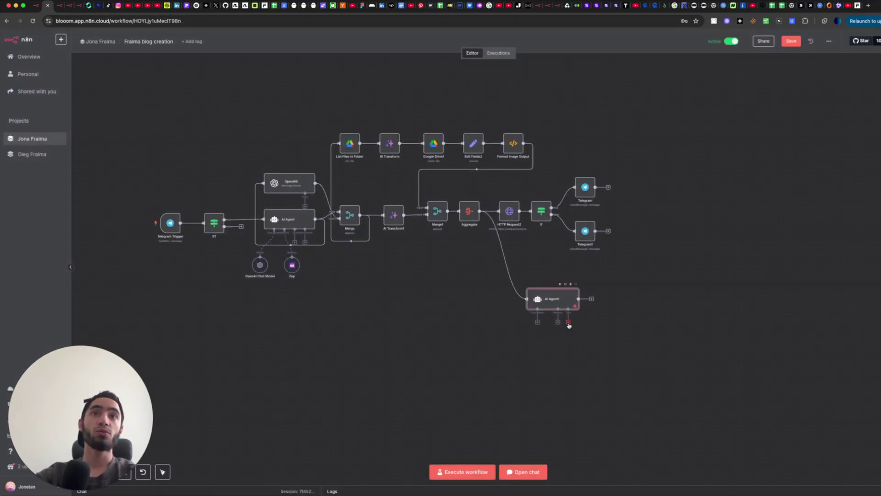
# Attach a LinkedIn Tool to AI Agent1 and let the model define its Text field automatically.
pyautogui.click(568, 322)
pyautogui.write('link')
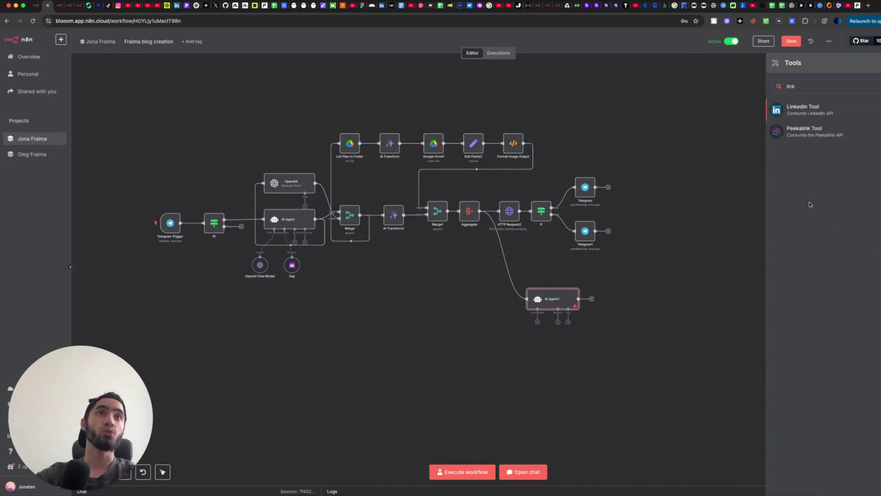
pyautogui.press('Return')
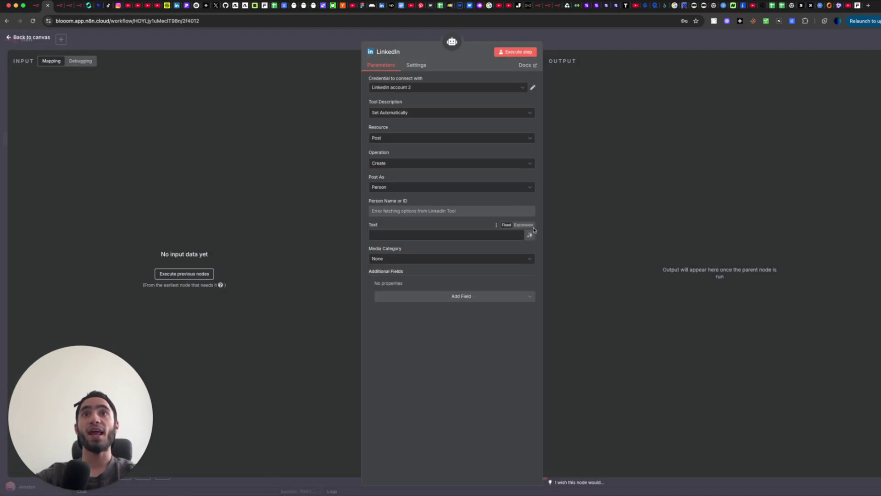
pyautogui.click(531, 235)
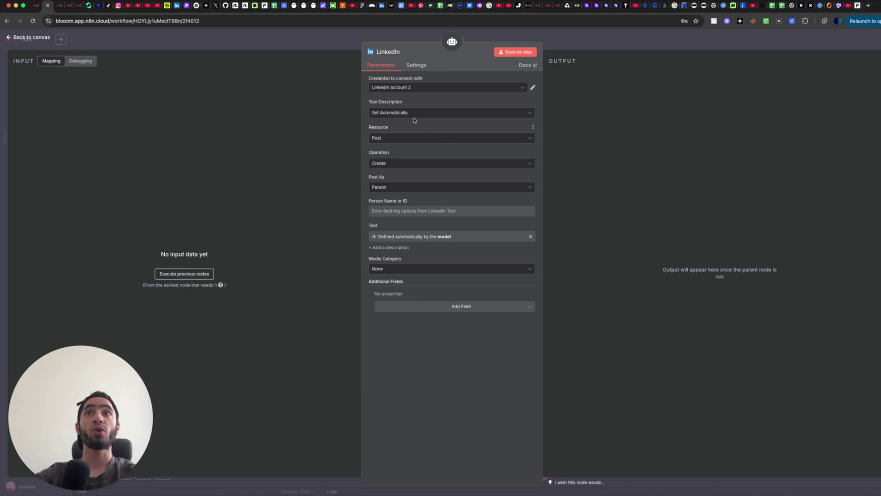
pyautogui.click(576, 45)
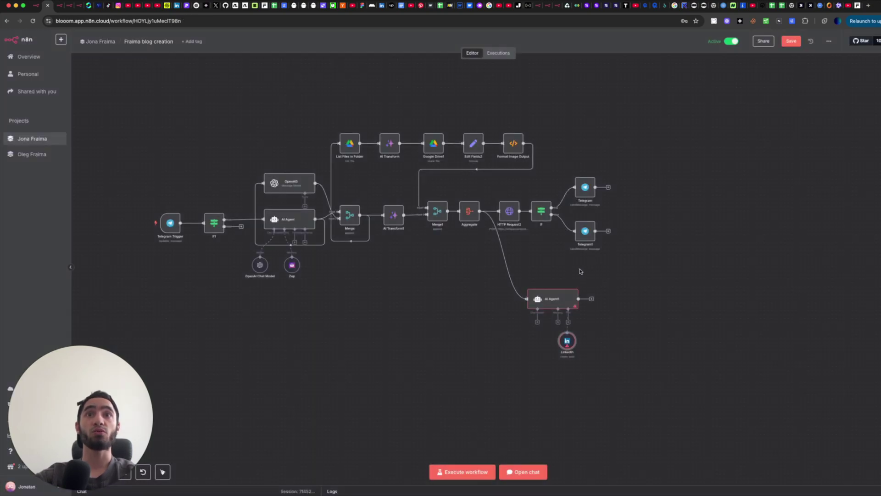
# Add a LinkedIn Create a post node after AI Agent1, check its empty Text field, and return to the canvas.
pyautogui.click(590, 299)
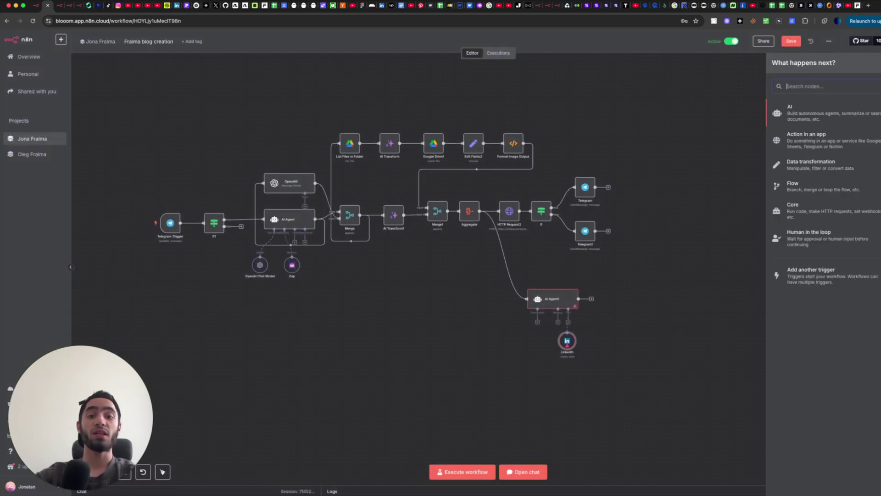
pyautogui.write('linkedin')
pyautogui.click(799, 112)
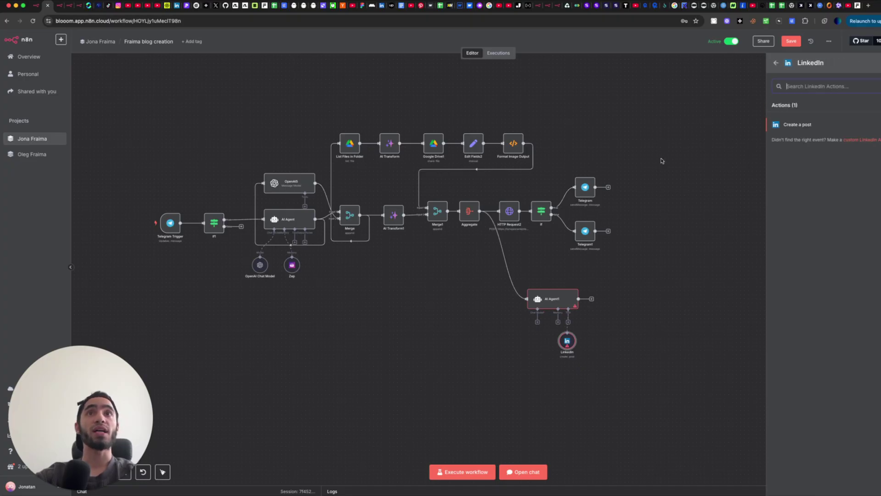
pyautogui.click(799, 125)
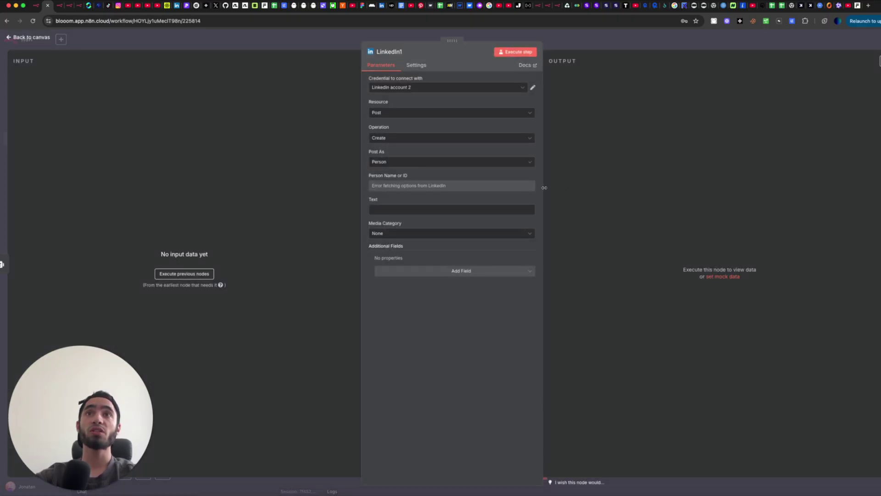
pyautogui.click(435, 210)
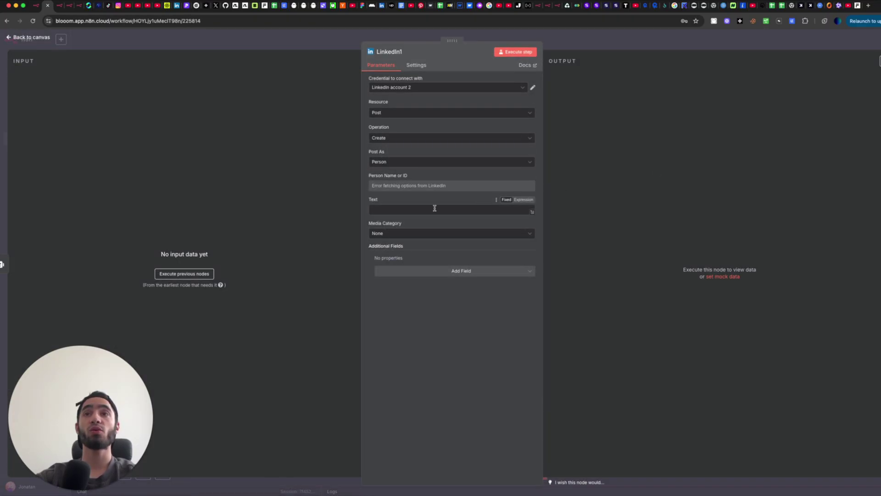
pyautogui.click(279, 48)
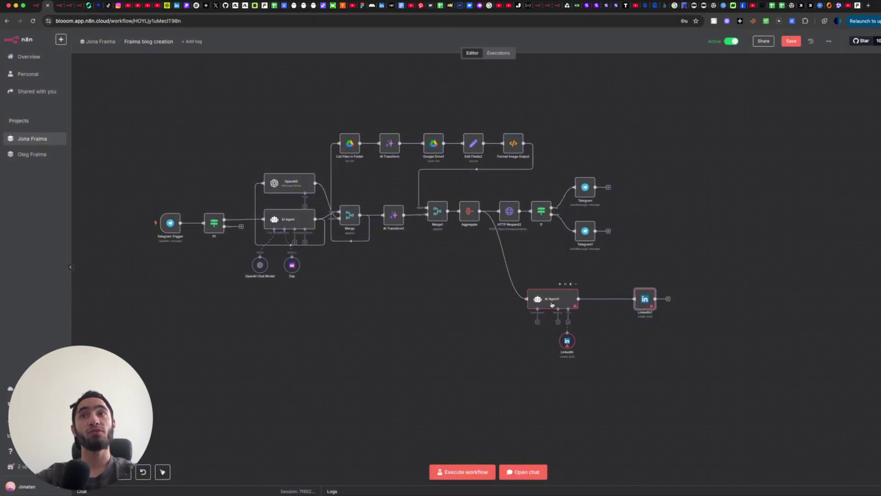
pyautogui.doubleClick(646, 305)
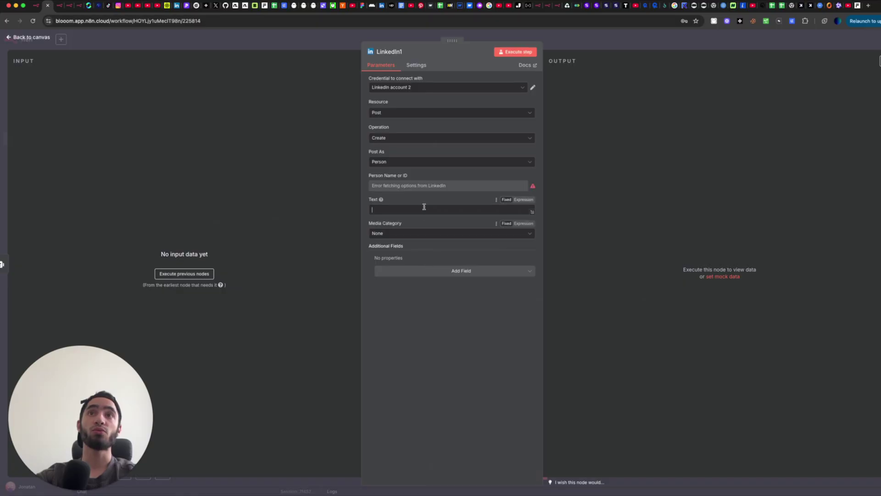
pyautogui.click(614, 45)
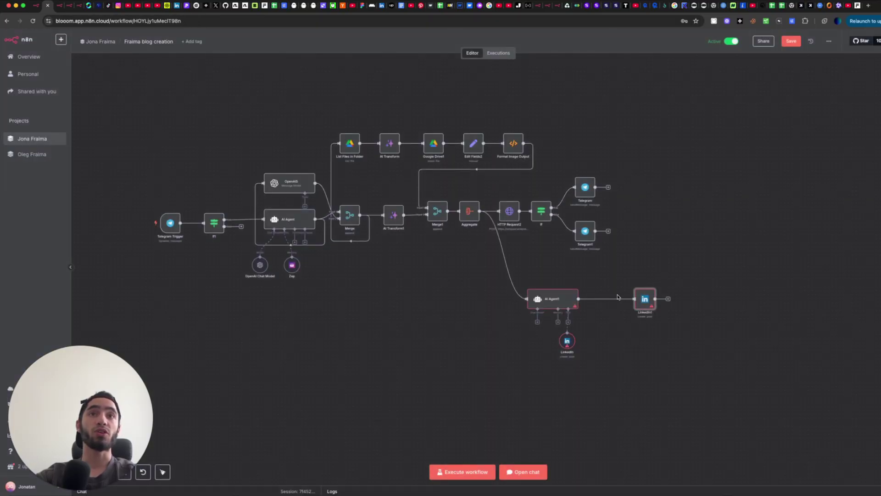
# Duplicate the Zep memory node and connect the copy to AI Agent1's Memory input.
pyautogui.scroll(3, 549, 339)
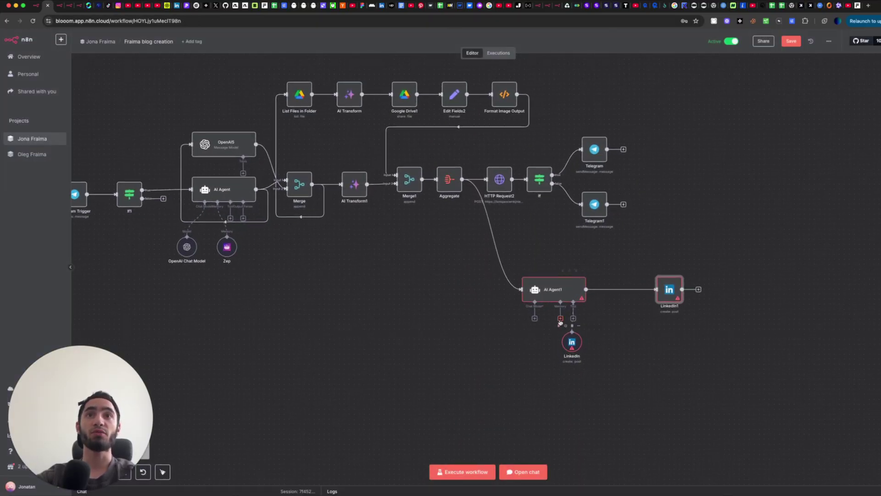
pyautogui.click(227, 247)
pyautogui.hotkey('ctrl', 'c')
pyautogui.hotkey('ctrl', 'v')
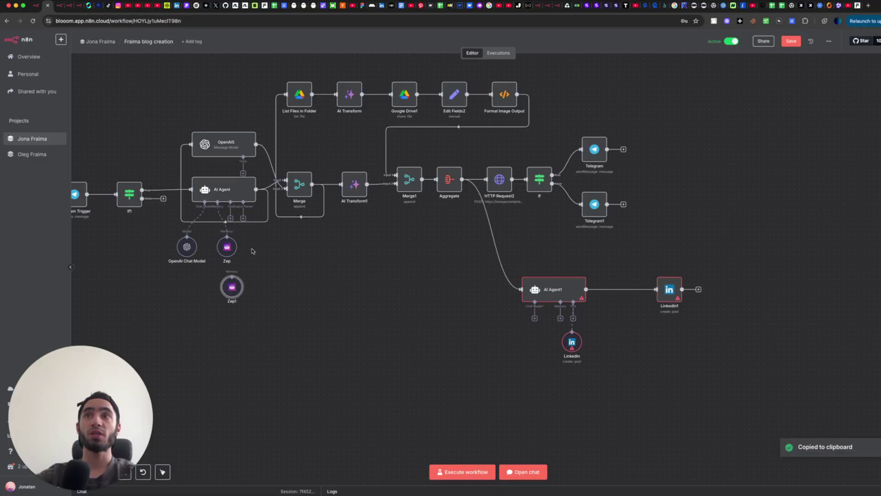
pyautogui.moveTo(232, 287); pyautogui.dragTo(560, 303)
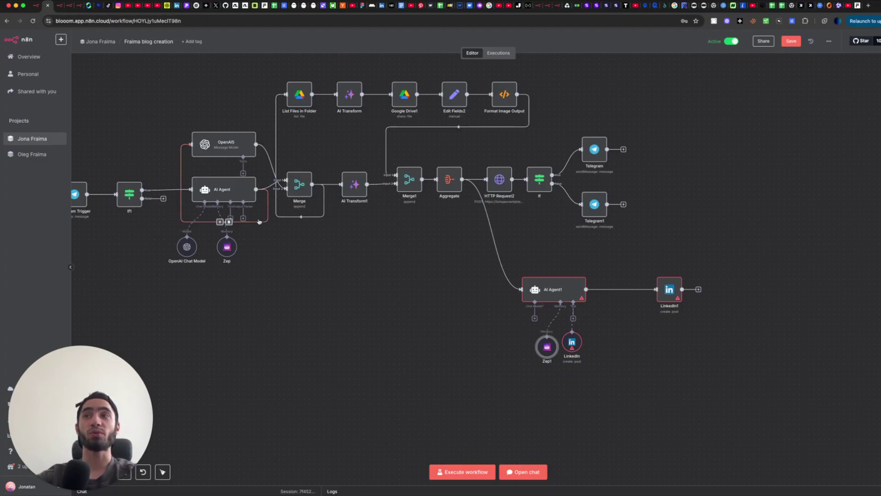
# Compare the session key in the original Zep node with the one in Zep1, and return to the canvas.
pyautogui.doubleClick(226, 247)
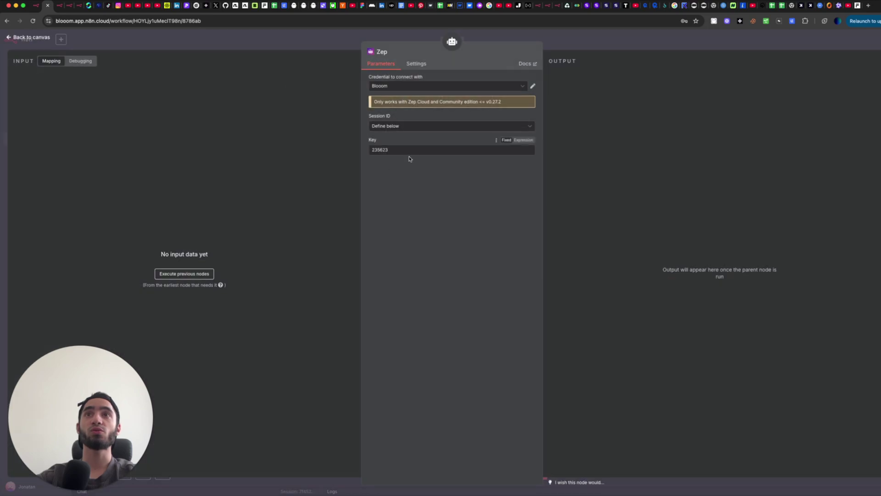
pyautogui.moveTo(409, 155); pyautogui.dragTo(360, 147)
pyautogui.click(633, 39)
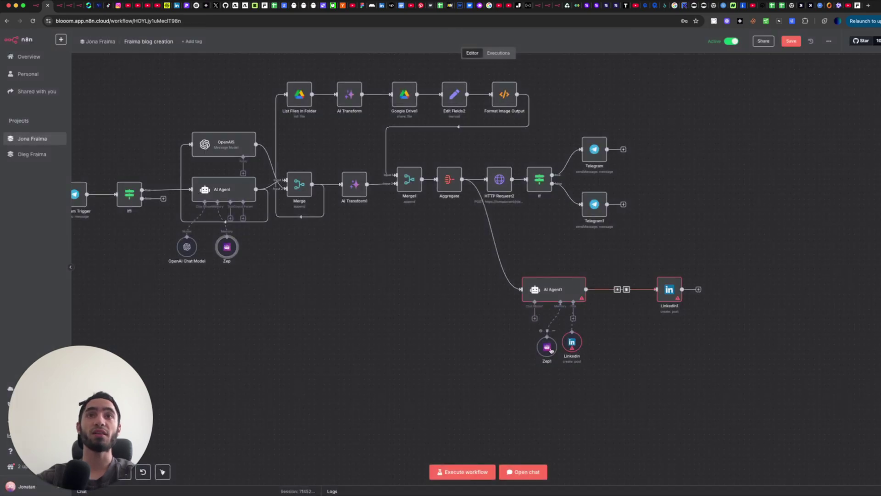
pyautogui.doubleClick(547, 346)
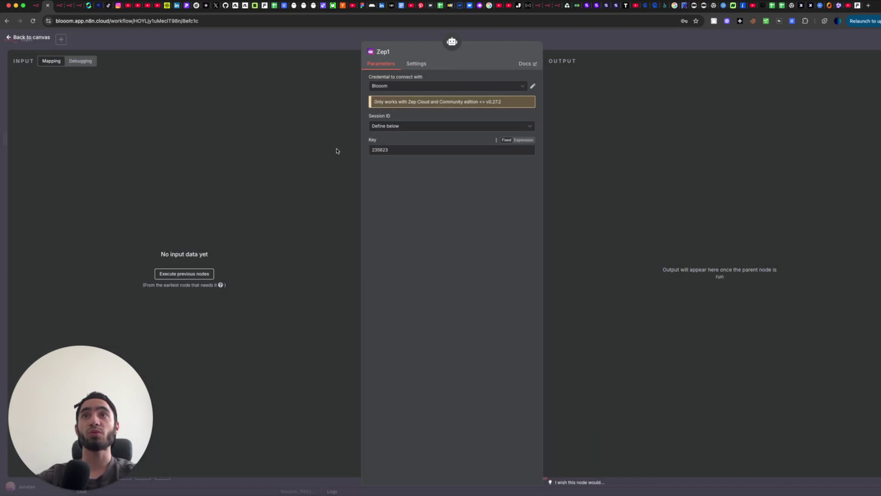
pyautogui.click(603, 51)
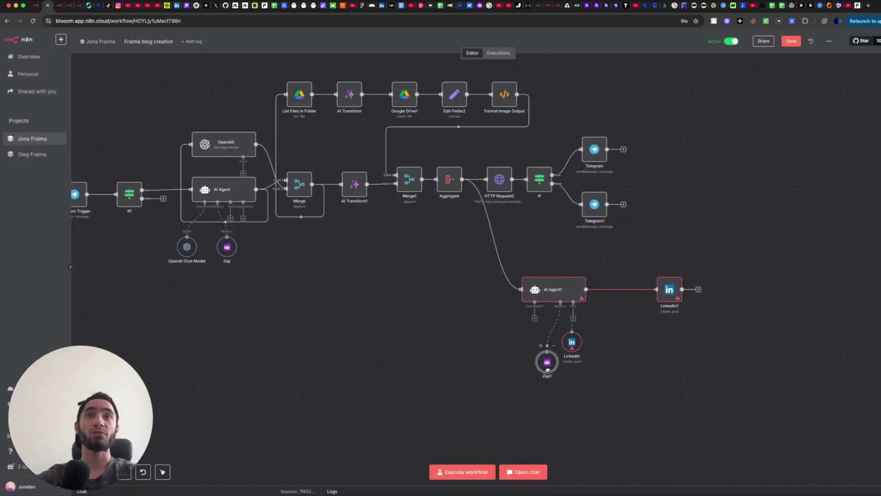
# Attach an OpenAI Chat Model using gpt-4o-mini to AI Agent1.
pyautogui.click(535, 318)
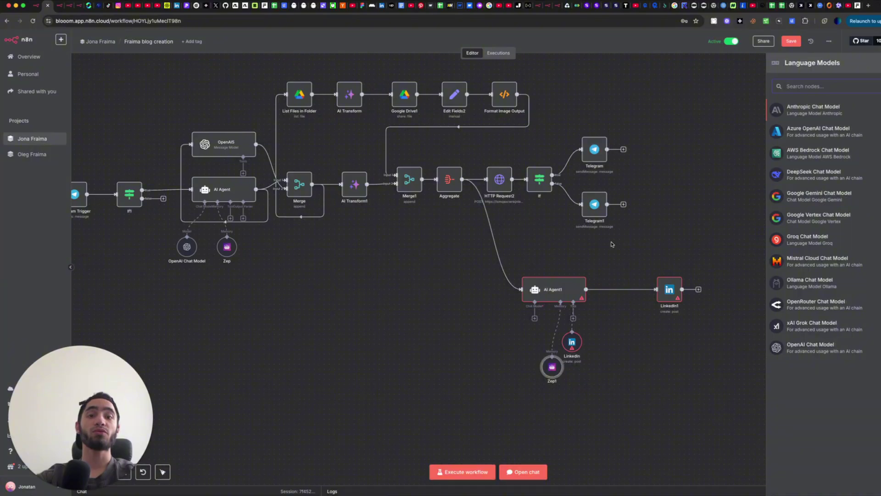
pyautogui.click(805, 353)
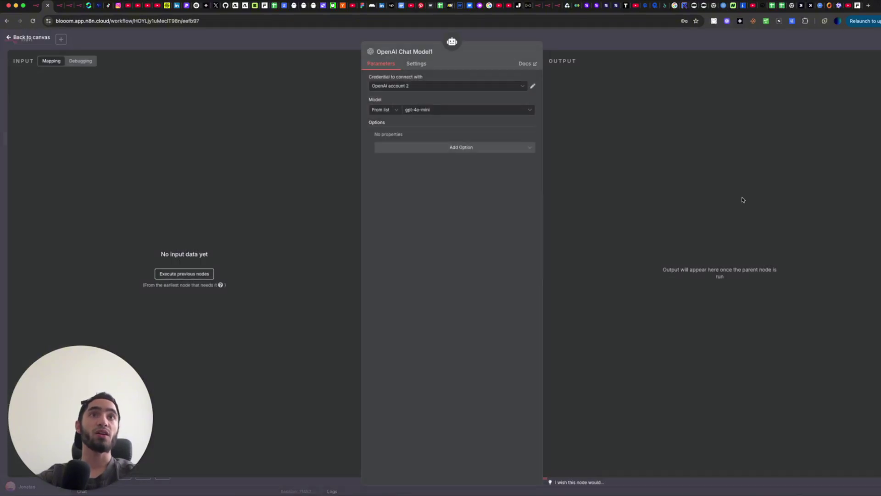
pyautogui.click(553, 41)
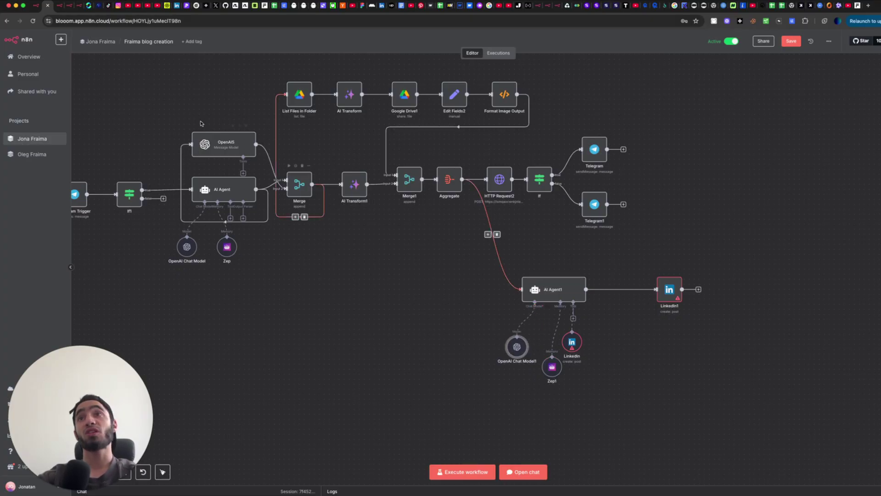
# Look over the whole workflow, comparing the website publishing branch with the new LinkedIn branch.
pyautogui.hscroll(-2, 233, 189)
pyautogui.hscroll(-1, 232, 188)
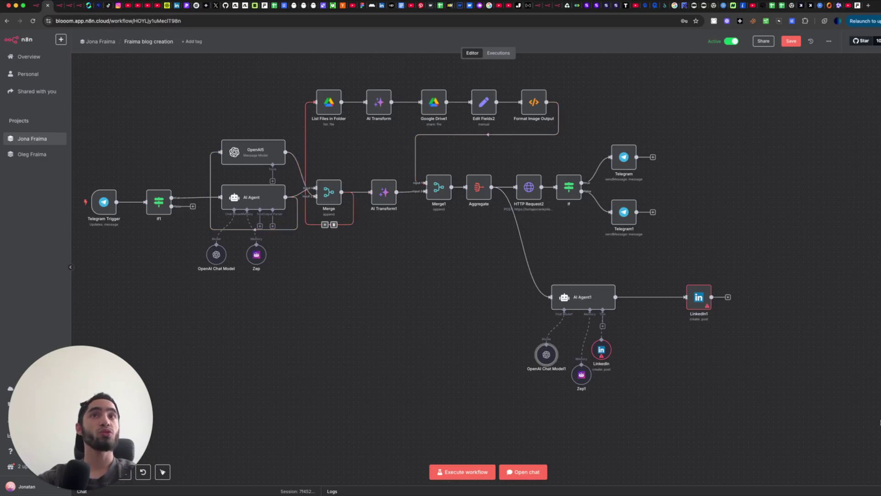
pyautogui.moveTo(509, 156); pyautogui.dragTo(711, 243)
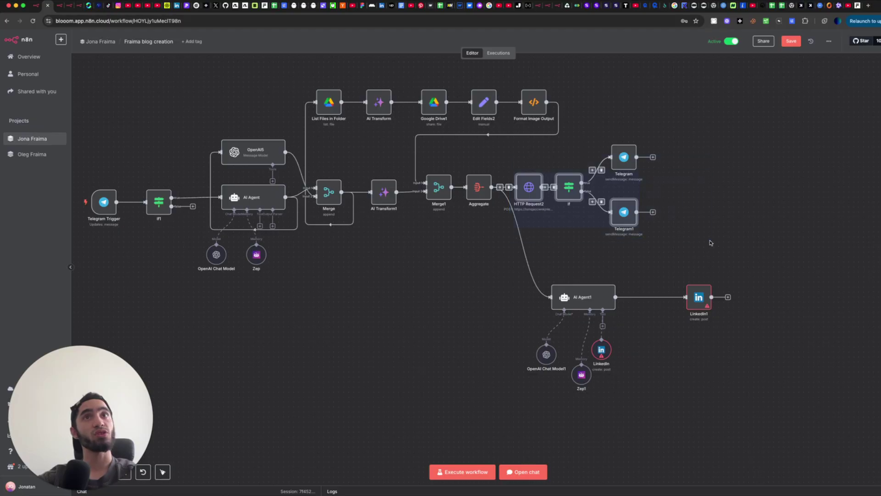
pyautogui.click(547, 279)
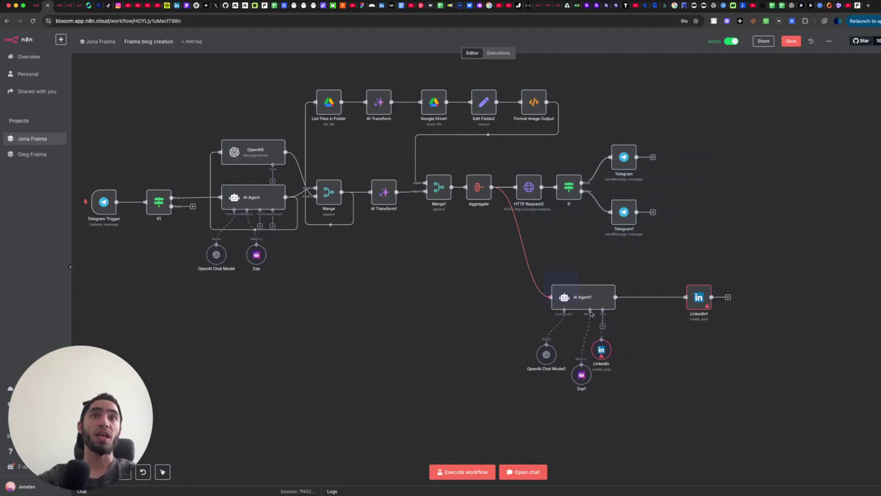
# Insert a Telegram "Send message and wait for response" node between AI Agent1 and LinkedIn1, making room for it on the canvas.
pyautogui.moveTo(697, 299); pyautogui.dragTo(743, 300)
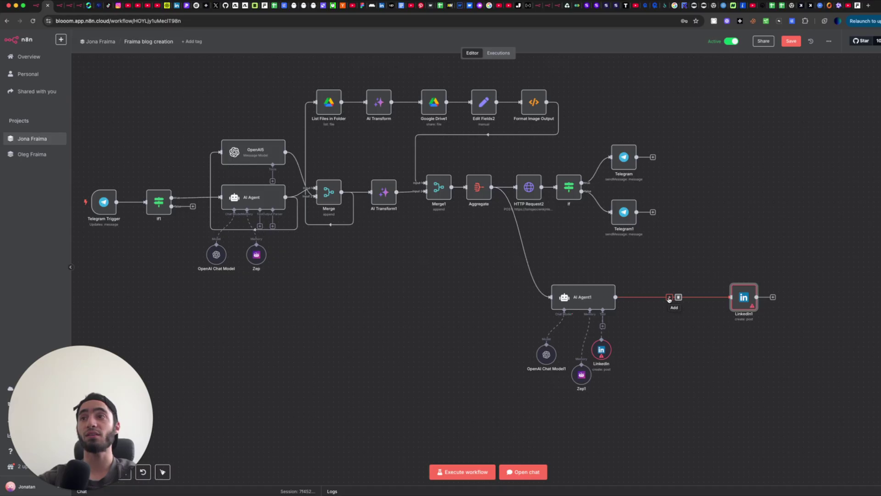
pyautogui.click(669, 298)
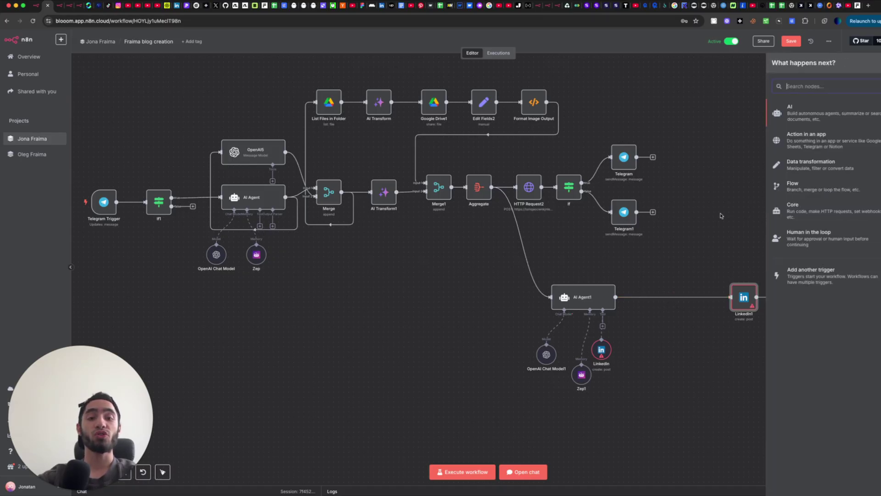
pyautogui.write('tele')
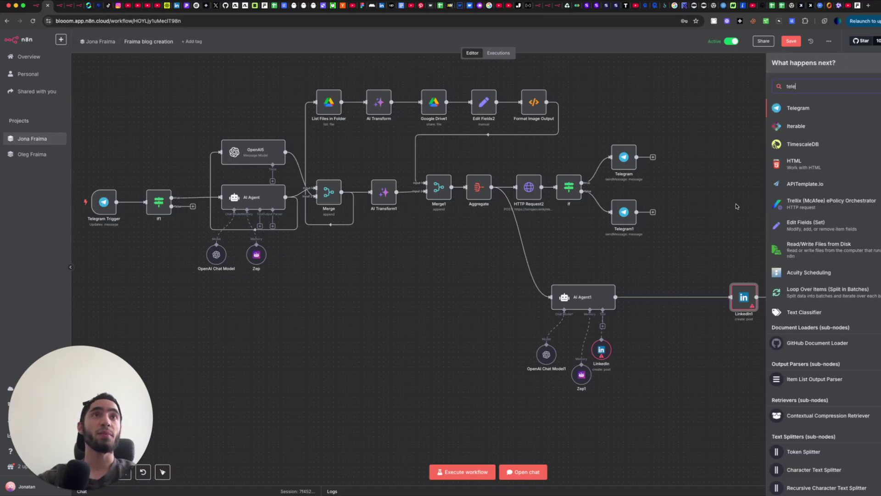
pyautogui.click(857, 109)
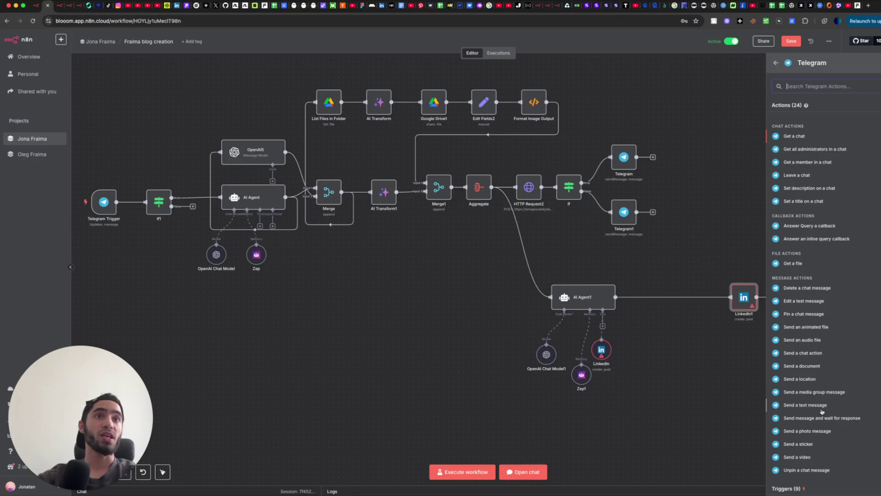
pyautogui.click(823, 418)
pyautogui.press('Escape')
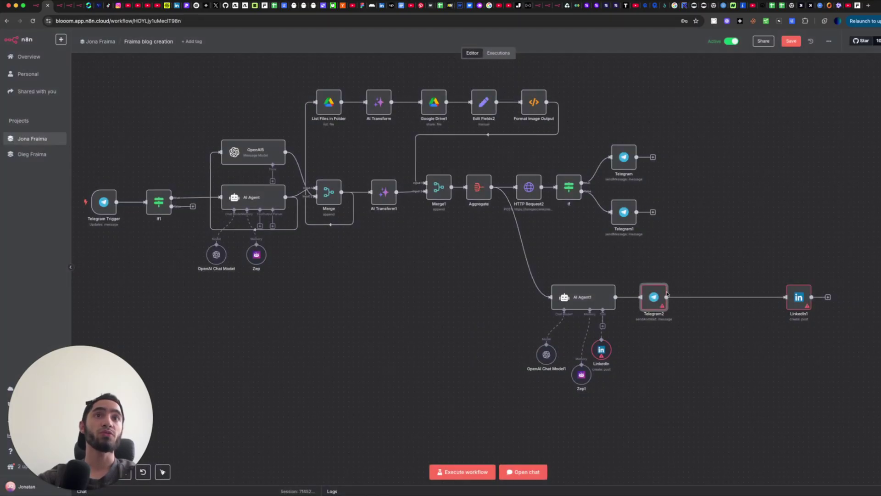
# Set the message of the new Telegram2 node to "is this post ok?".
pyautogui.click(734, 297)
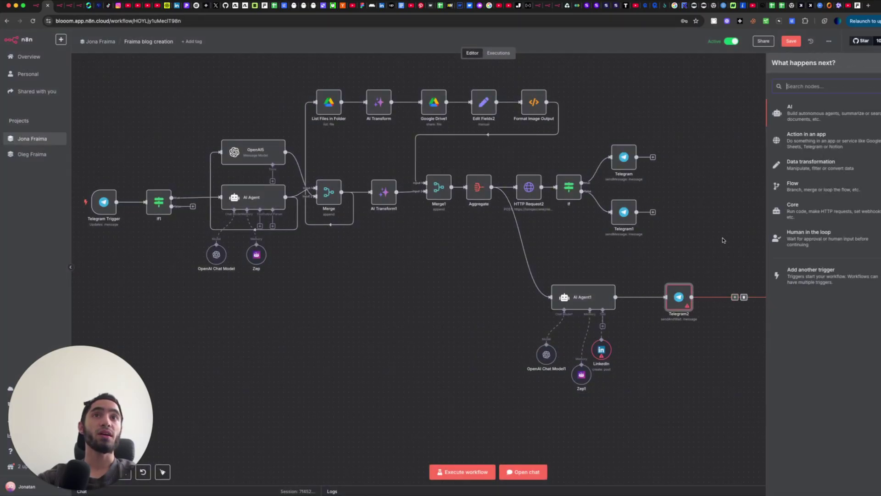
pyautogui.doubleClick(681, 304)
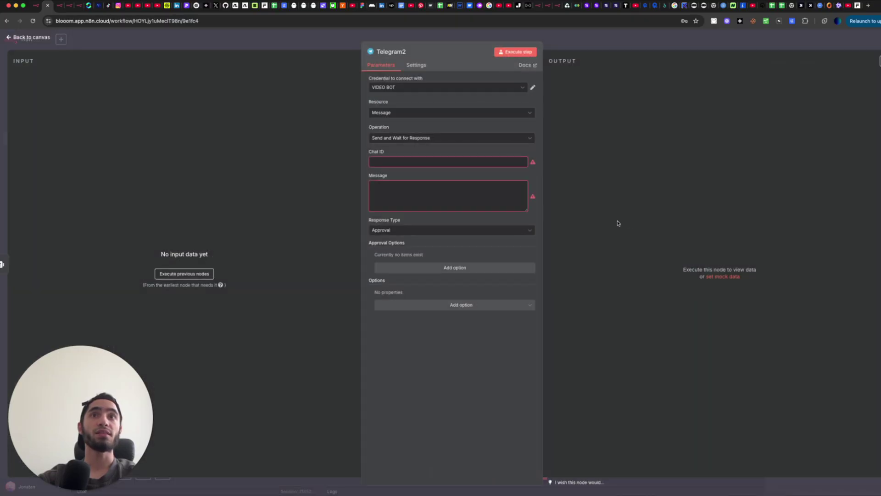
pyautogui.click(428, 161)
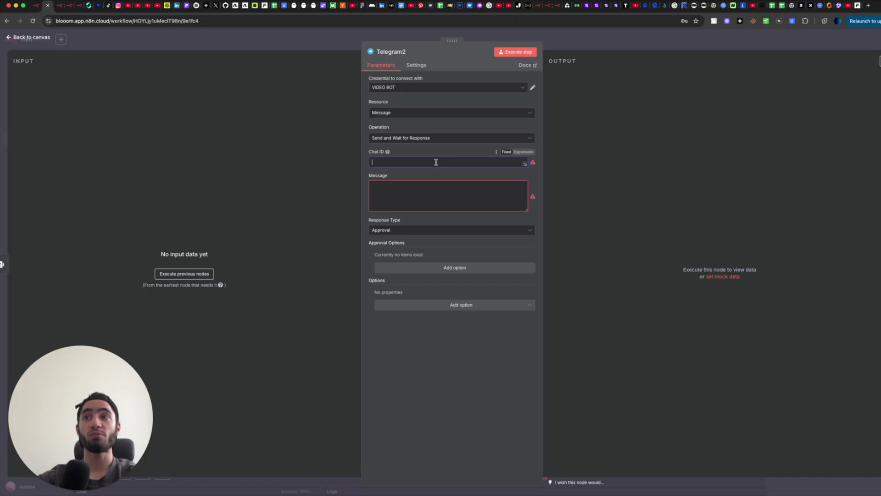
pyautogui.click(436, 194)
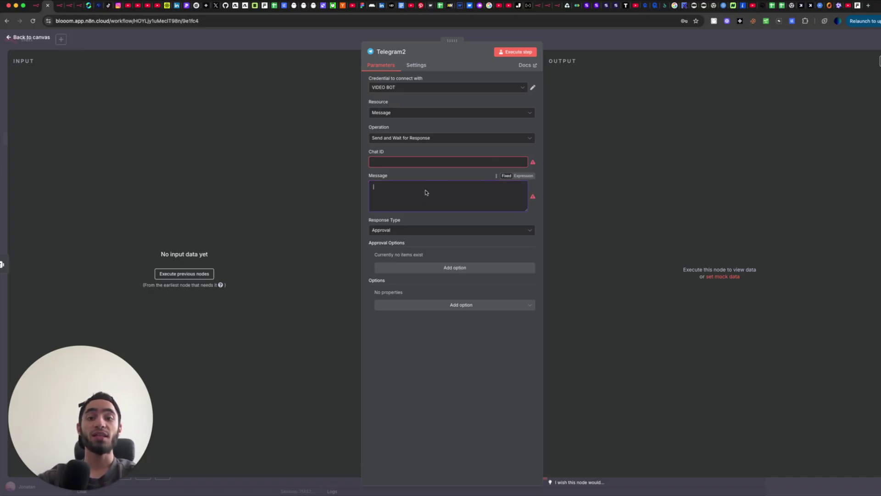
pyautogui.write('is this post ok?')
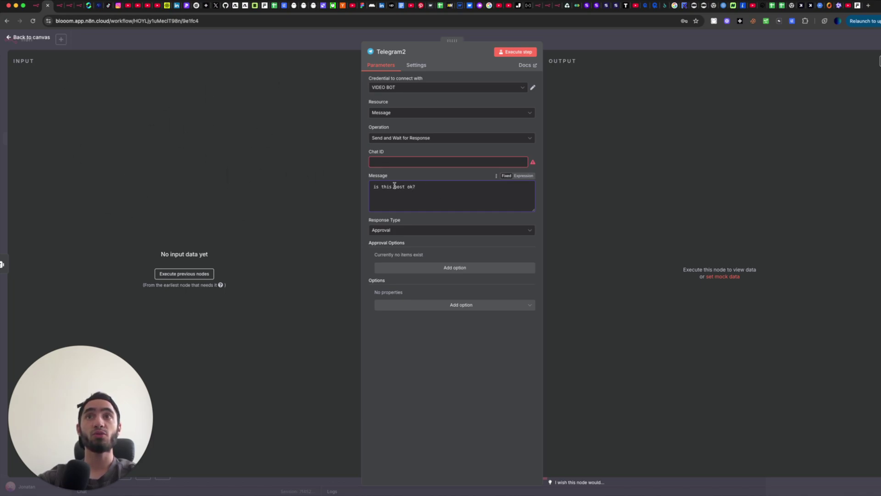
# Set Telegram2's response type to Approval with the Approve and Disapprove approval type, and return to the canvas.
pyautogui.click(411, 230)
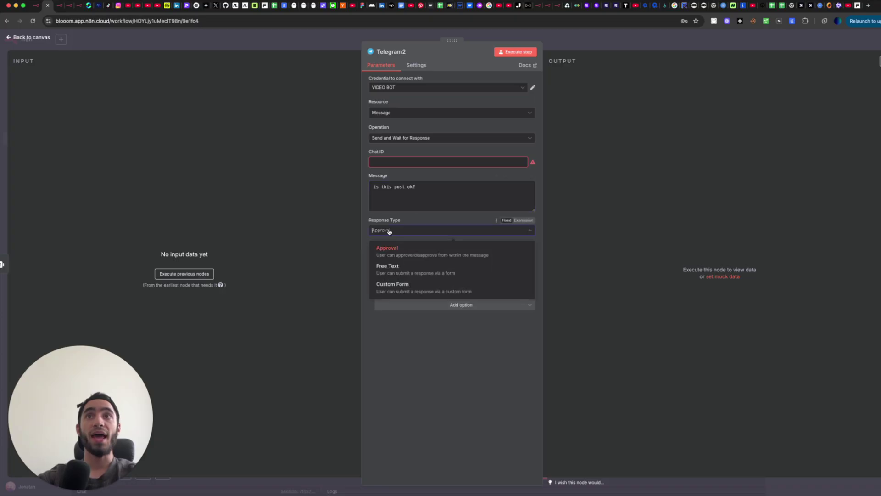
pyautogui.click(410, 252)
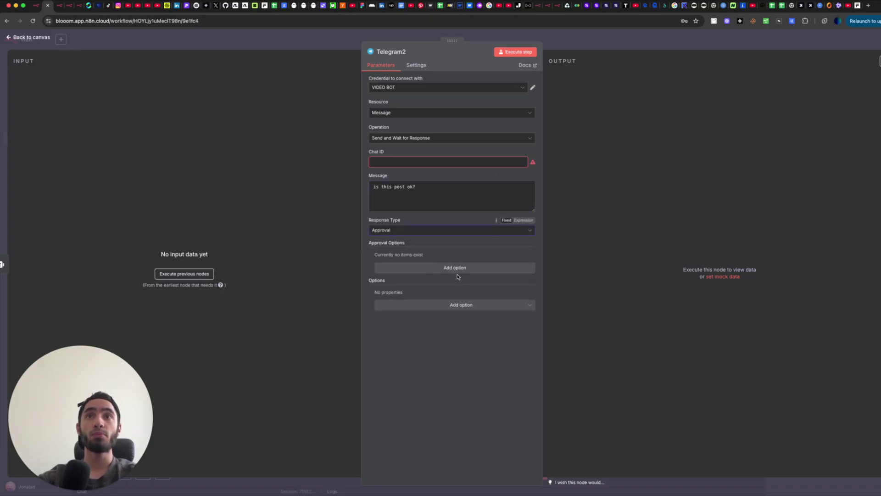
pyautogui.click(459, 268)
pyautogui.click(457, 294)
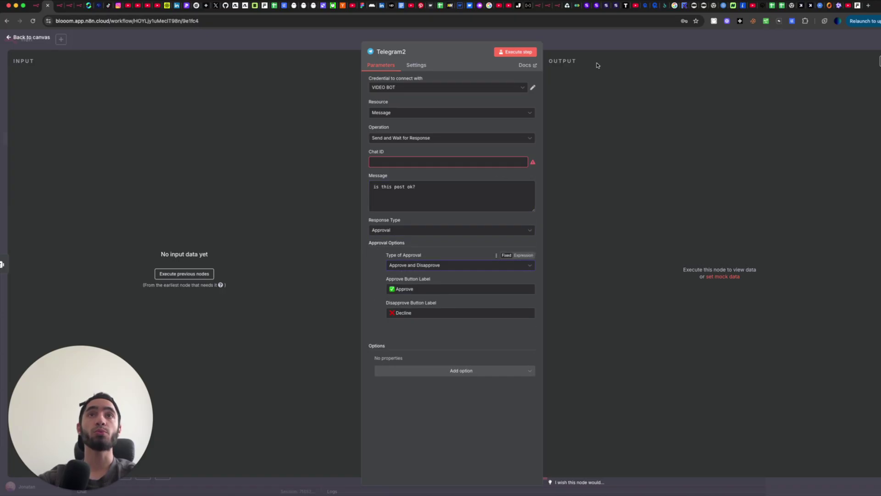
pyautogui.click(602, 37)
# Insert an If node on the connection between Telegram2 and LinkedIn1.
pyautogui.hscroll(5, 614, 301)
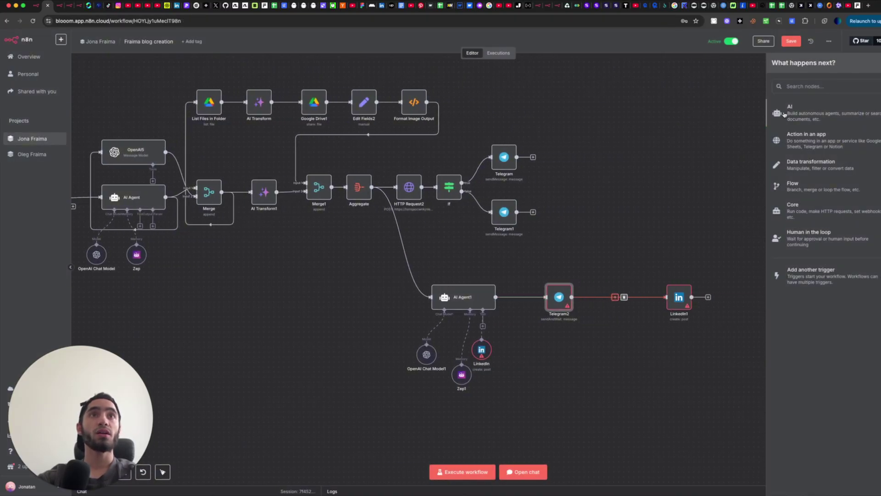
pyautogui.write('If')
pyautogui.click(802, 106)
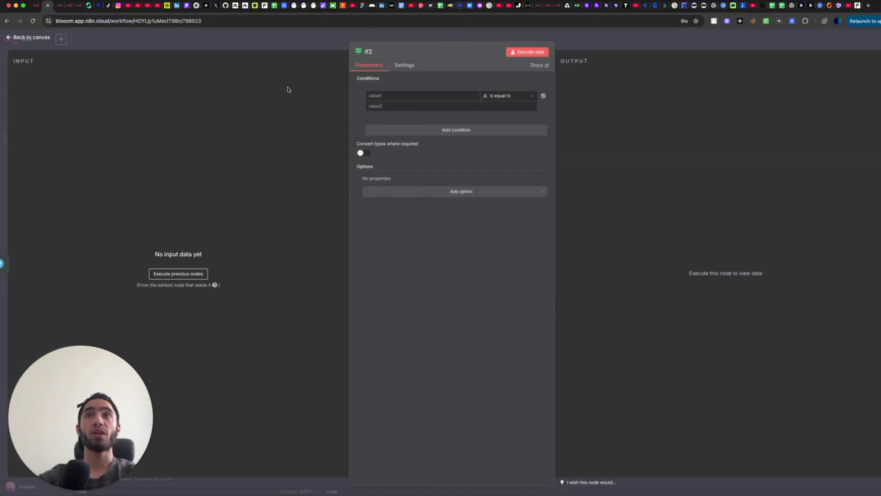
# Set the If2 condition to "approve" is equal to "true", and return to the canvas.
pyautogui.click(379, 95)
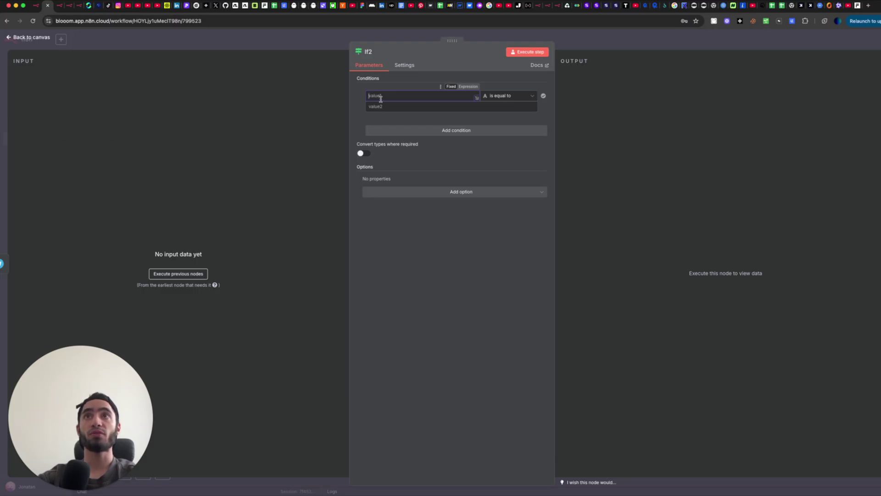
pyautogui.write('approve')
pyautogui.press('Tab')
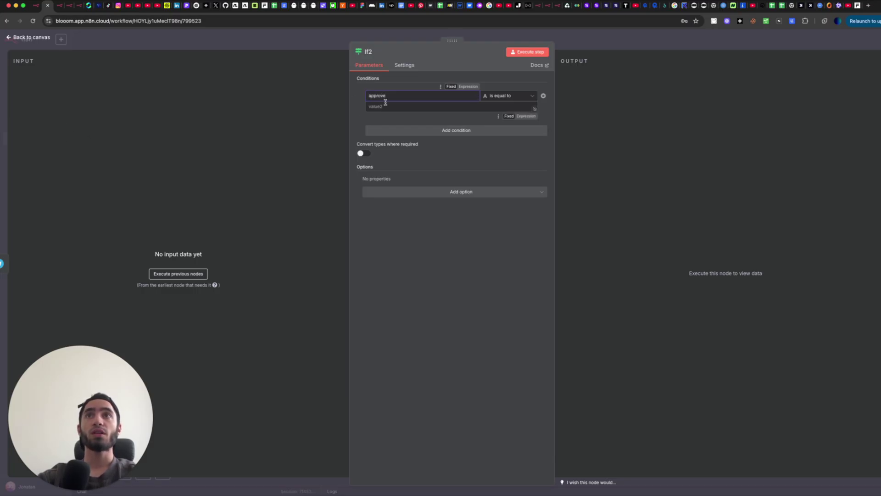
pyautogui.doubleClick(383, 97)
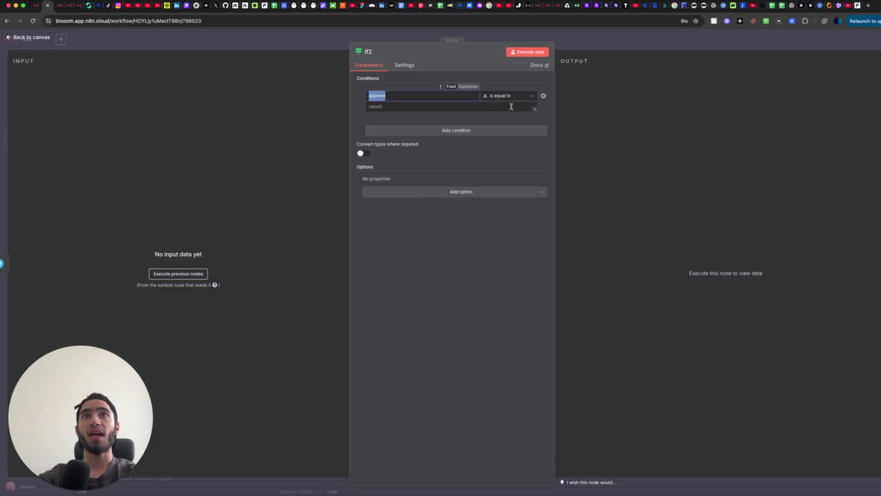
pyautogui.click(424, 107)
pyautogui.write('true')
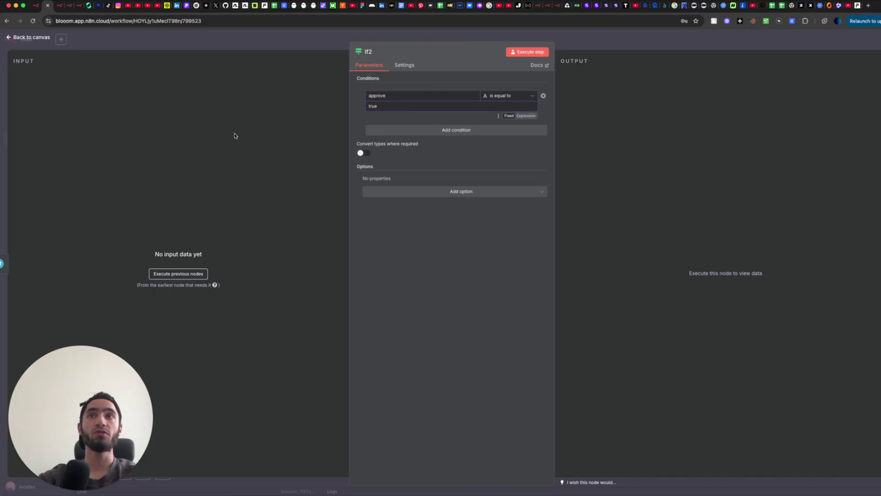
pyautogui.doubleClick(373, 106)
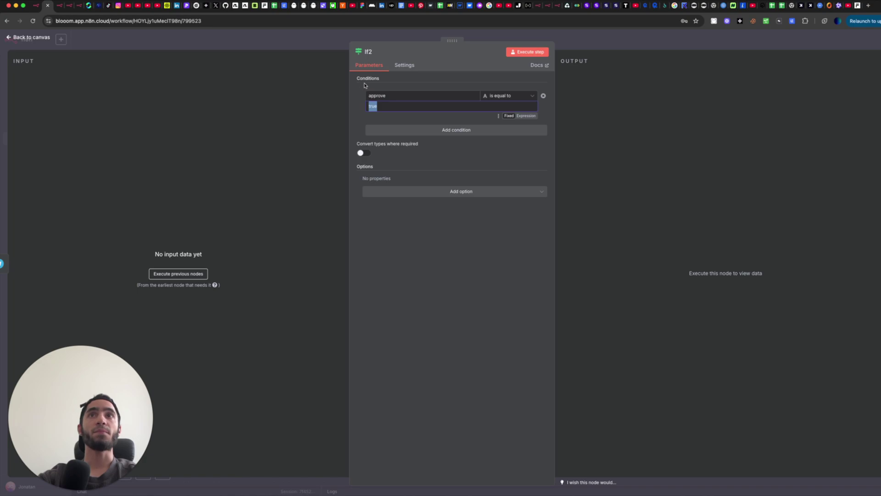
pyautogui.click(578, 48)
# Adjust the position of the LinkedIn1 node after If2 and inspect its post creation settings.
pyautogui.moveTo(726, 292); pyautogui.dragTo(731, 291)
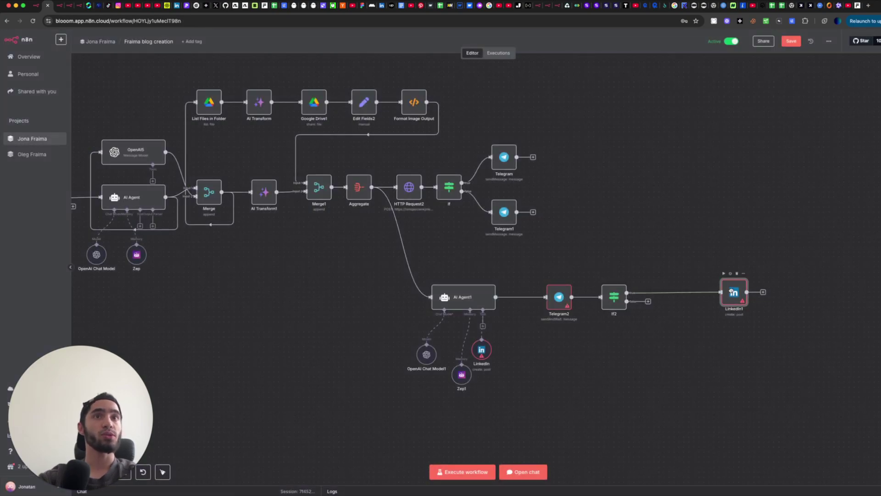
pyautogui.doubleClick(734, 293)
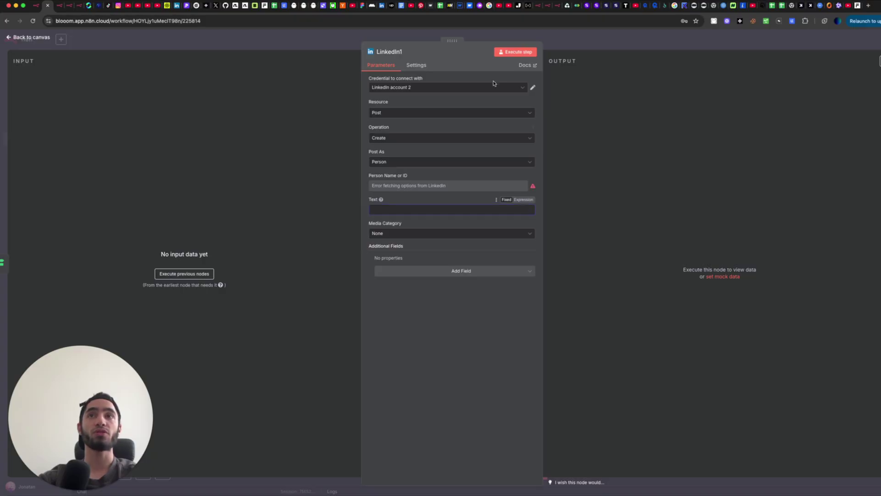
pyautogui.click(580, 44)
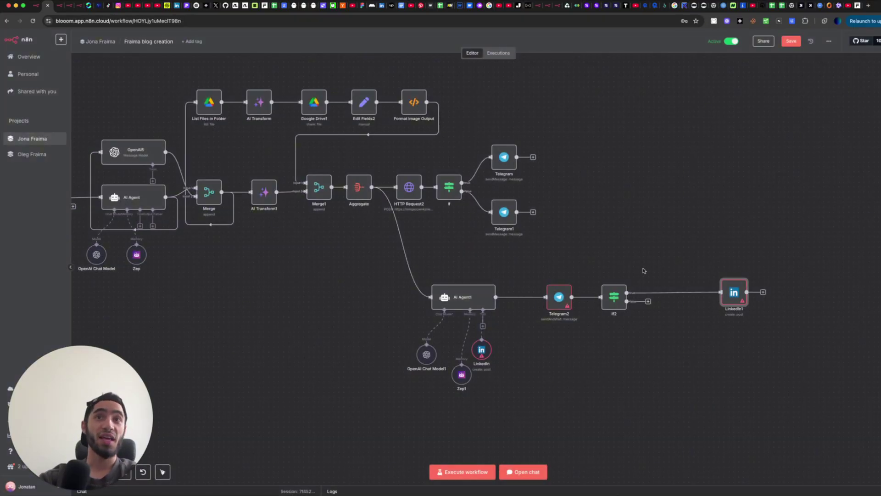
# Look over the LinkedIn approval branch and move the LinkedIn1 node closer to If2.
pyautogui.scroll(-2, 644, 271)
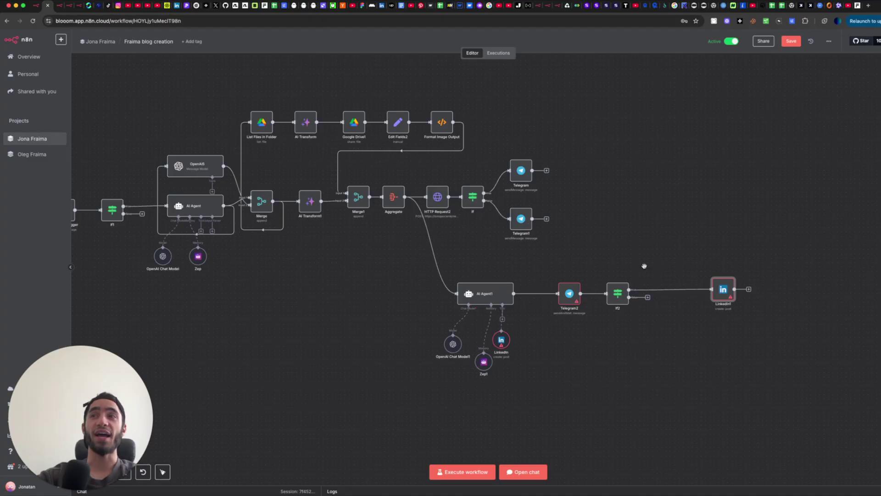
pyautogui.scroll(-2, 644, 266)
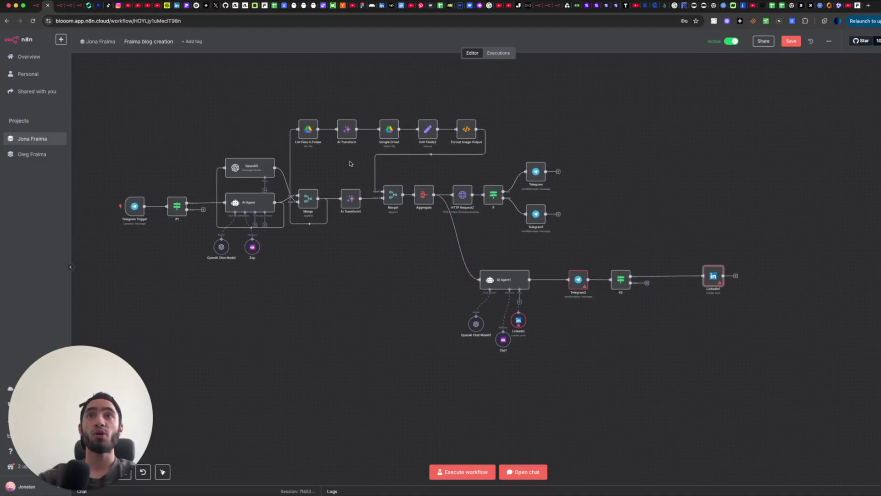
pyautogui.scroll(-3, 462, 238)
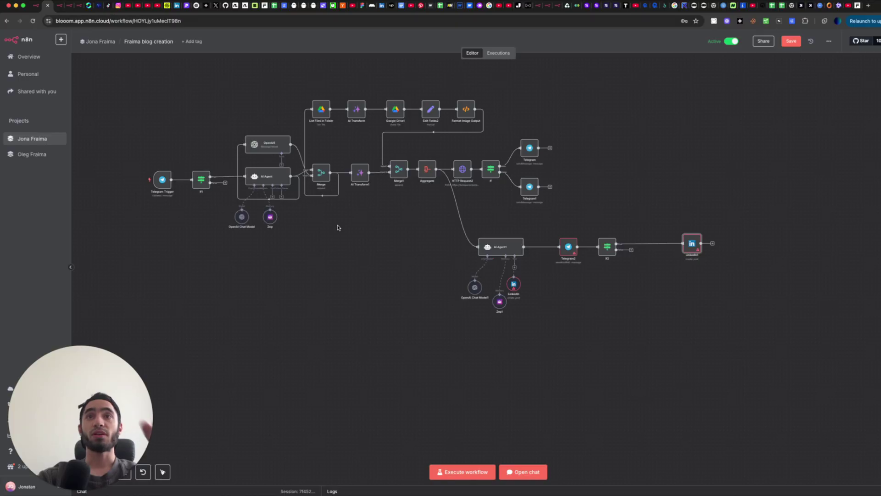
pyautogui.moveTo(470, 222); pyautogui.dragTo(688, 309)
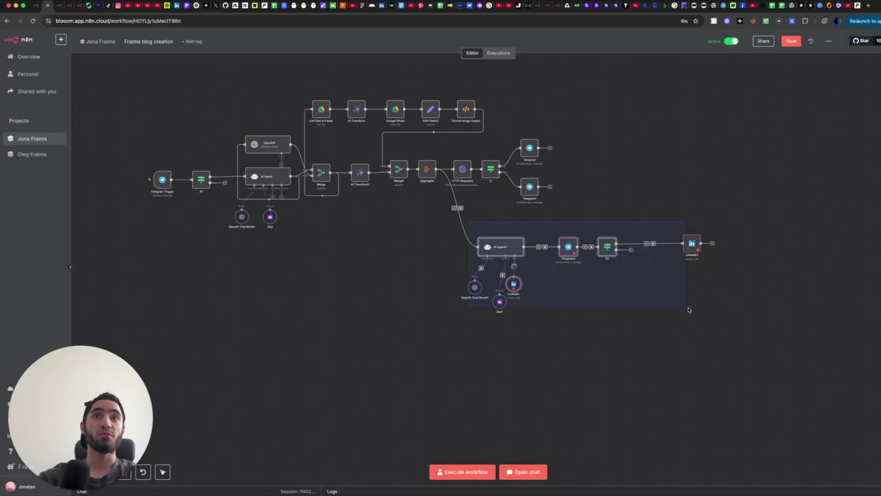
pyautogui.click(709, 322)
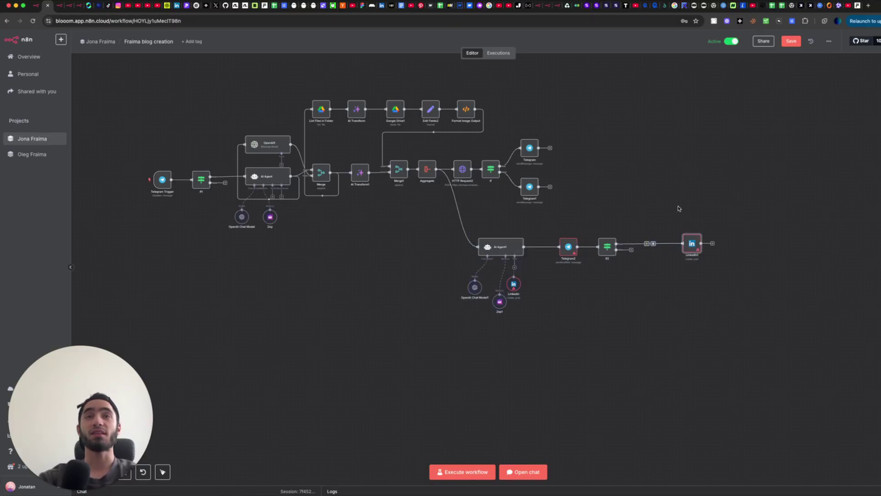
pyautogui.moveTo(696, 240); pyautogui.dragTo(660, 242)
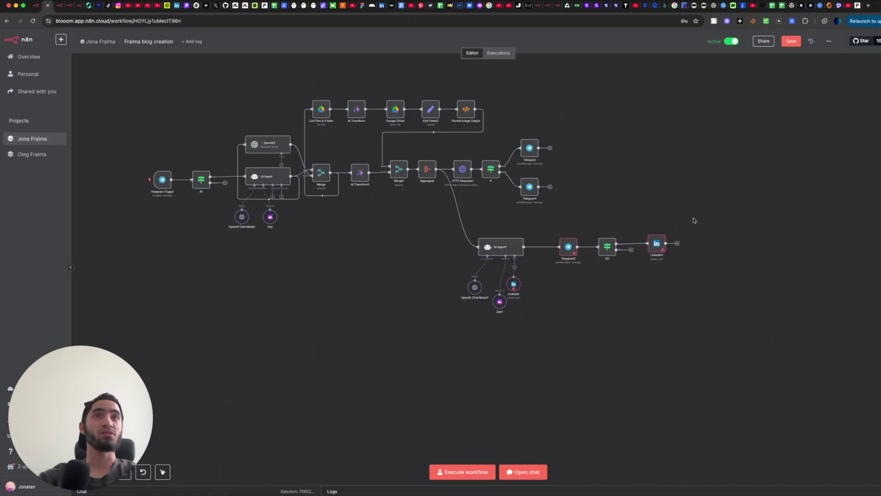
# Review the complete workflow from the Telegram Trigger through the website publishing and LinkedIn branches.
pyautogui.scroll(1, 655, 124)
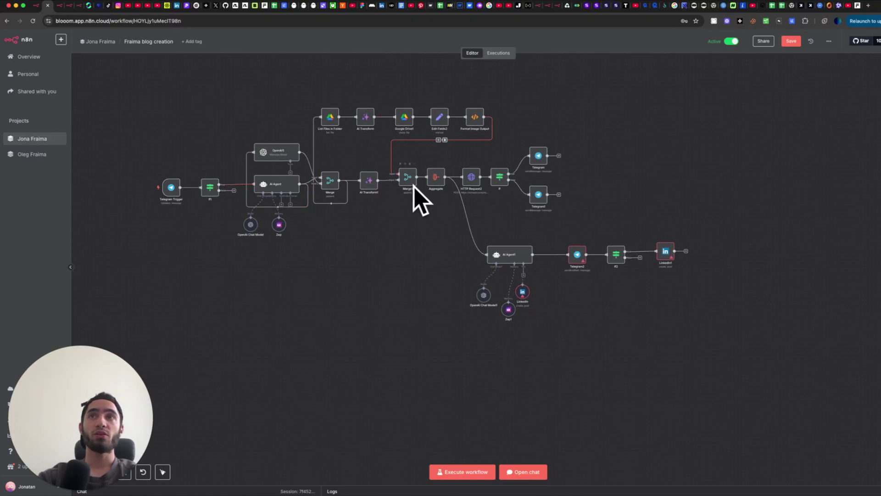
pyautogui.scroll(1, 420, 185)
pyautogui.scroll(2, 370, 162)
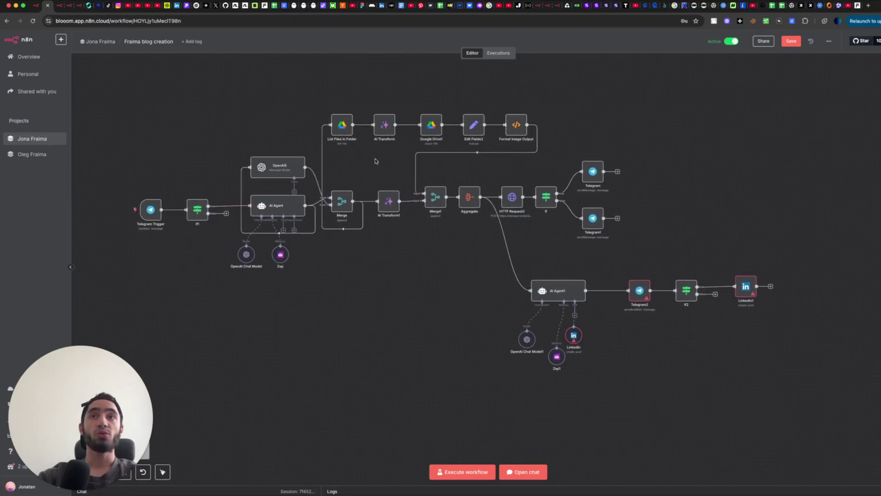
pyautogui.hscroll(-1, 375, 162)
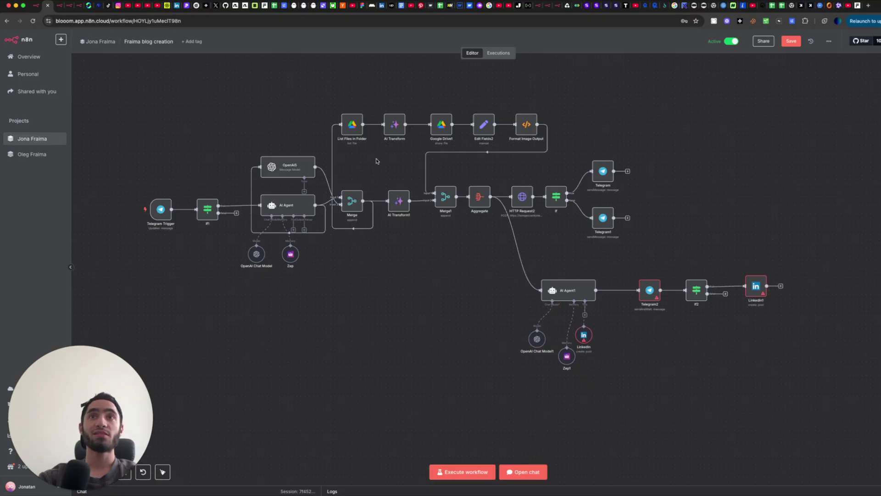
pyautogui.moveTo(170, 83); pyautogui.dragTo(799, 399)
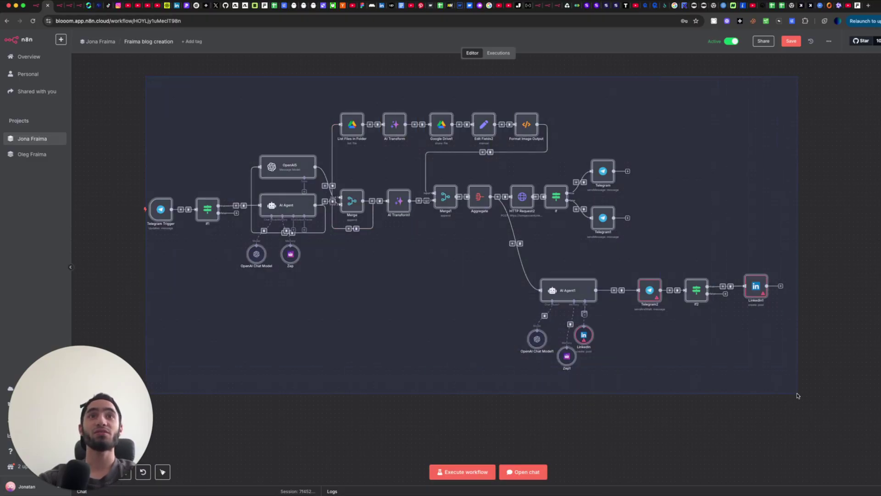
pyautogui.click(145, 105)
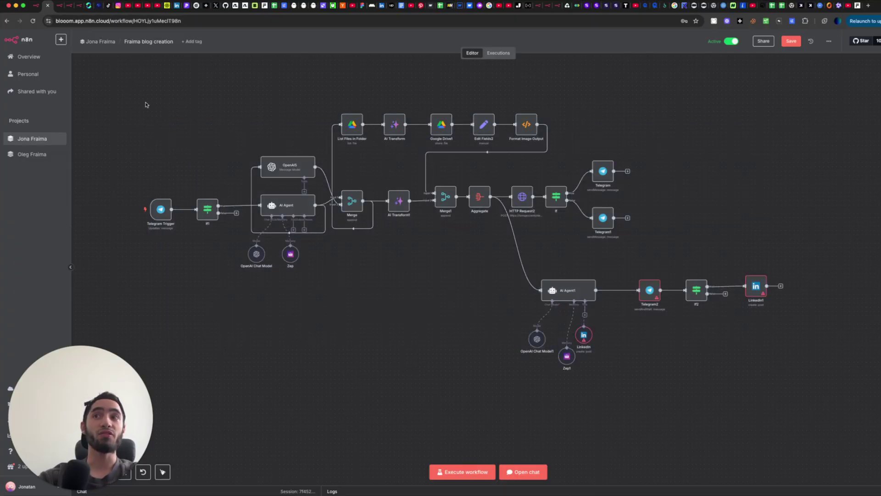